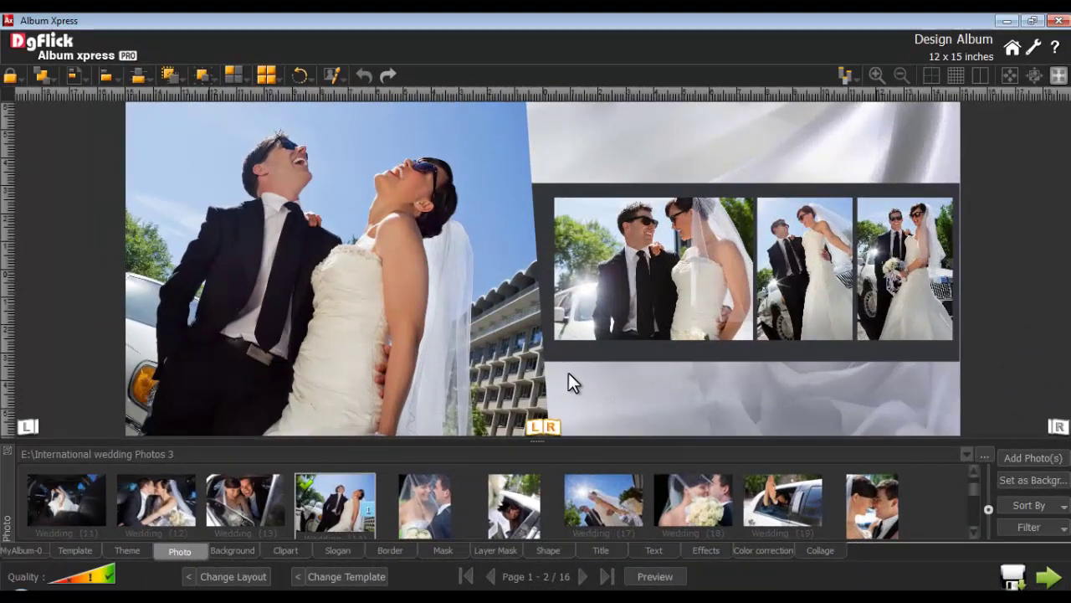
# Open the left-page couple photo in the Enhance editor.
pyautogui.click(436, 232)
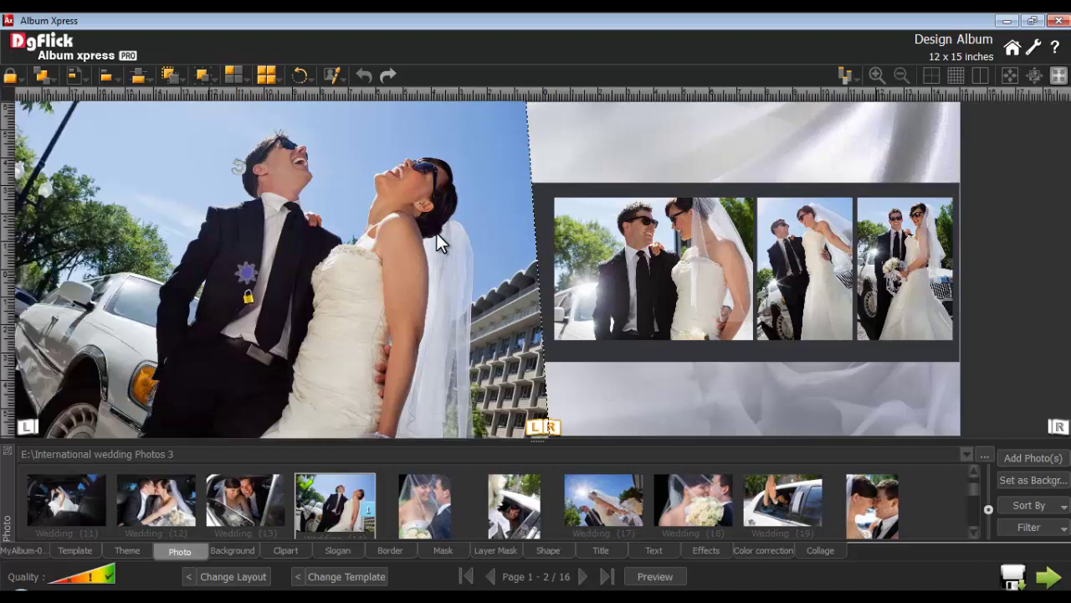
pyautogui.click(334, 71)
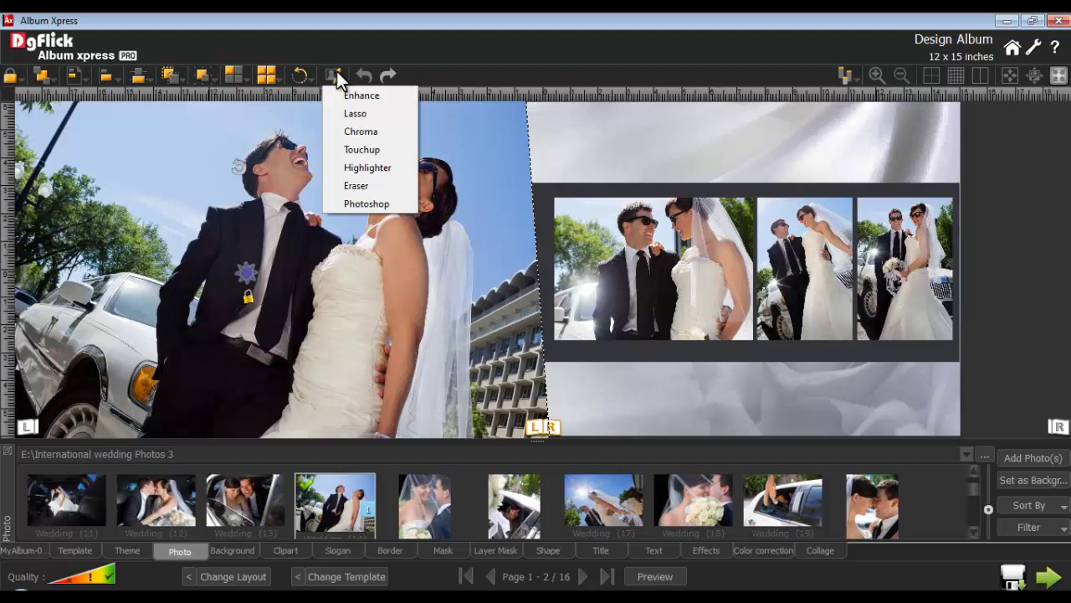
pyautogui.click(362, 98)
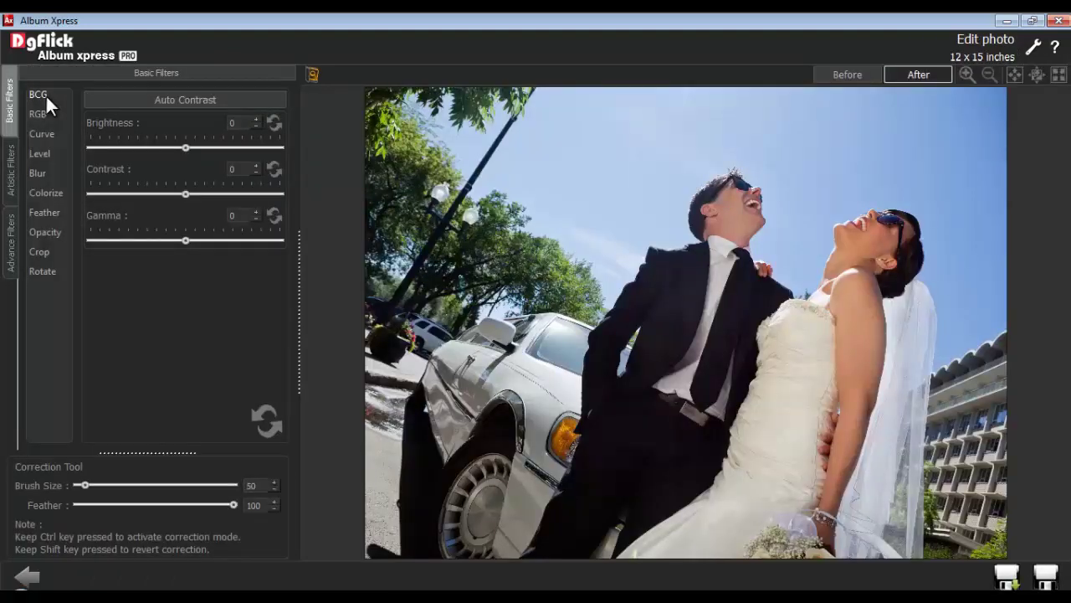
# Try brightness 15, contrast 10 and gamma 20 on the couple photo.
pyautogui.click(41, 95)
pyautogui.click(233, 122)
pyautogui.write('15')
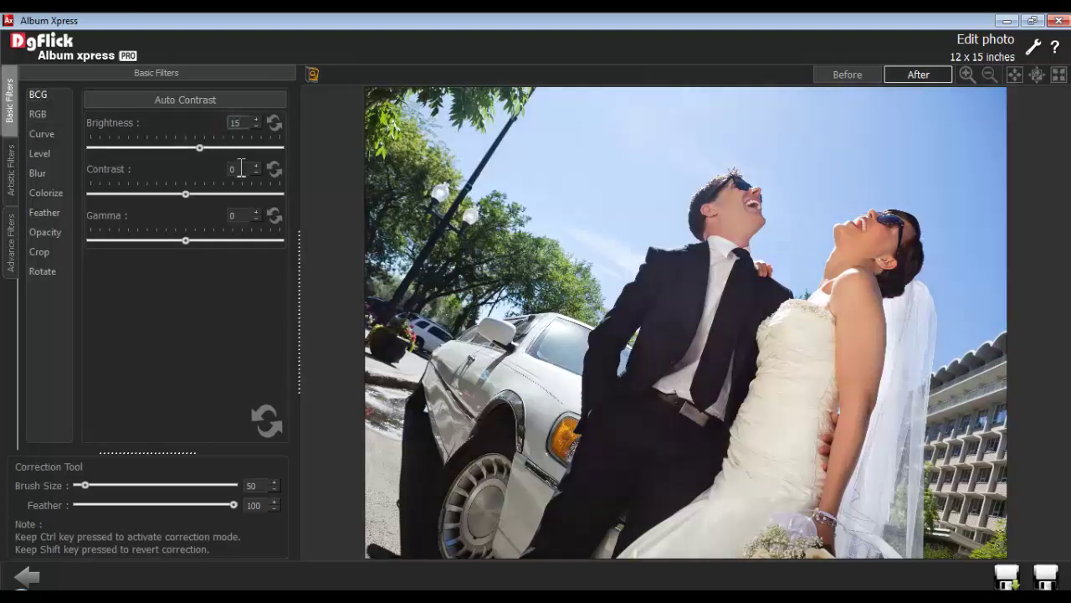
pyautogui.click(233, 168)
pyautogui.write('10')
pyautogui.click(222, 219)
pyautogui.write('20')
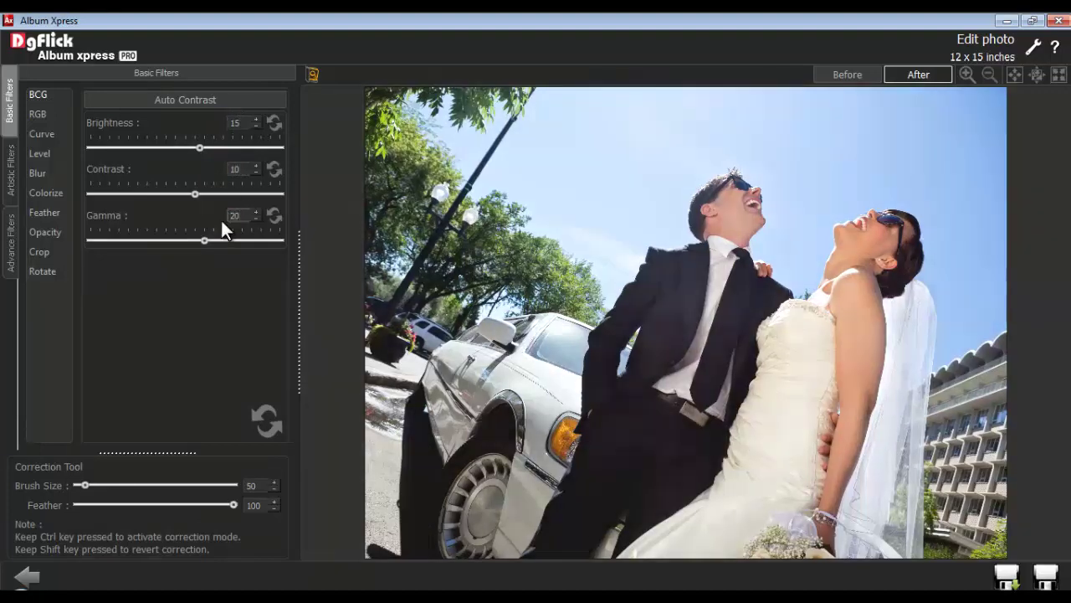
# Set brush size 350, brush and revert a sky patch, then reset BCG to 0.
pyautogui.click(251, 485)
pyautogui.write('350')
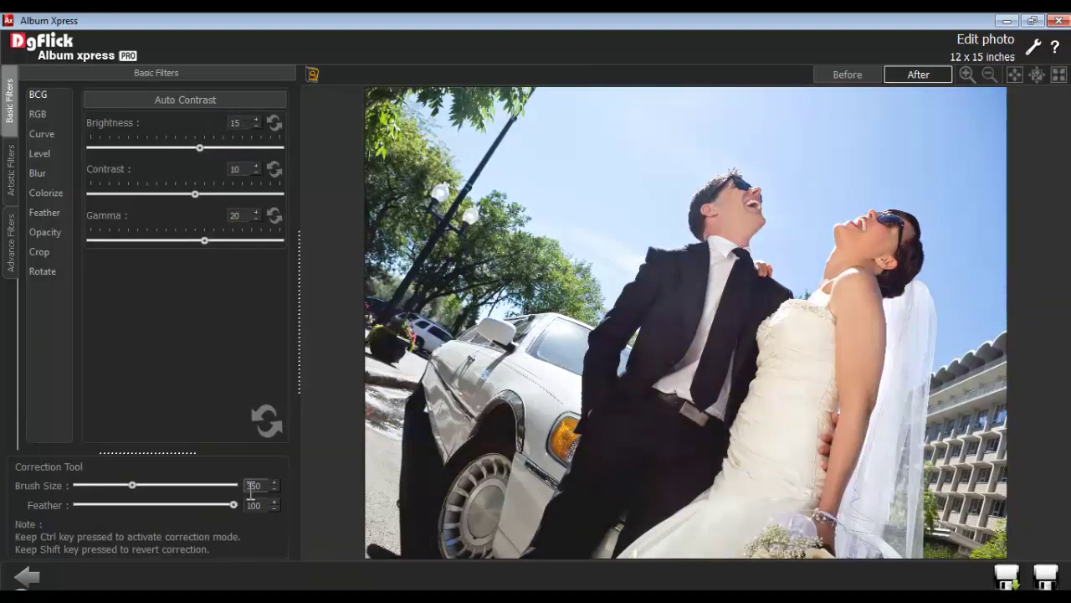
pyautogui.press('Tab')
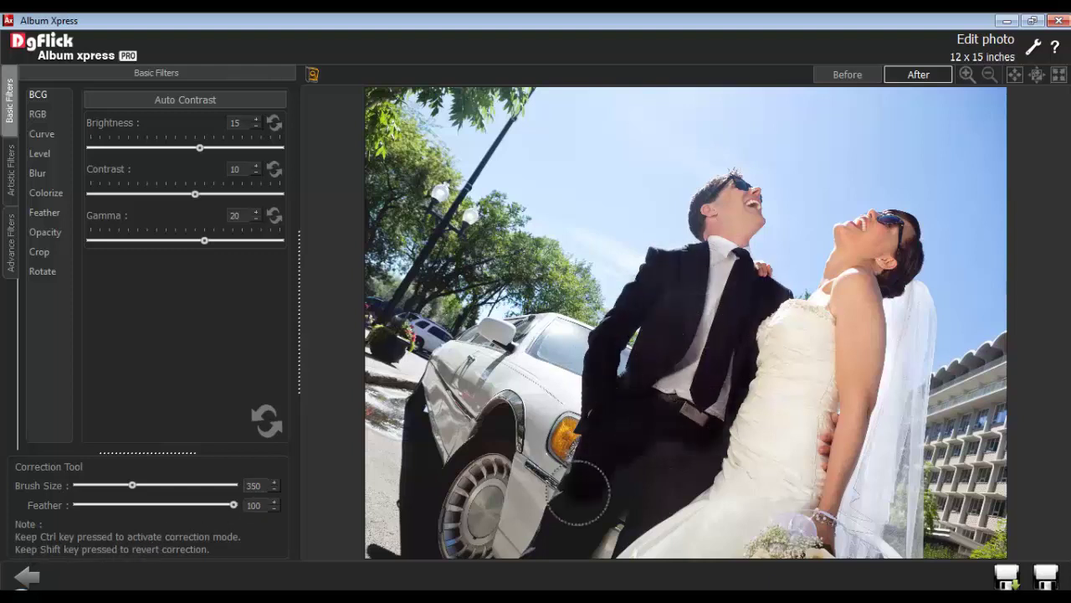
pyautogui.moveTo(651, 283)
pyautogui.mouseDown()
pyautogui.moveTo(627, 268)
pyautogui.moveTo(634, 239)
pyautogui.mouseUp()
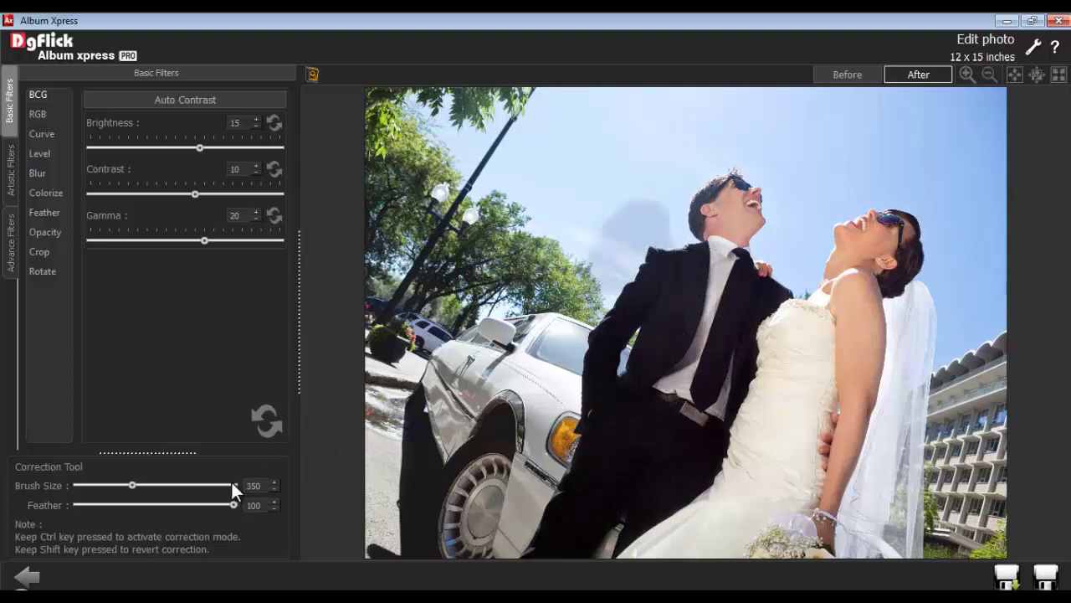
pyautogui.moveTo(651, 198)
pyautogui.mouseDown()
pyautogui.moveTo(618, 221)
pyautogui.moveTo(598, 273)
pyautogui.moveTo(651, 226)
pyautogui.mouseUp()
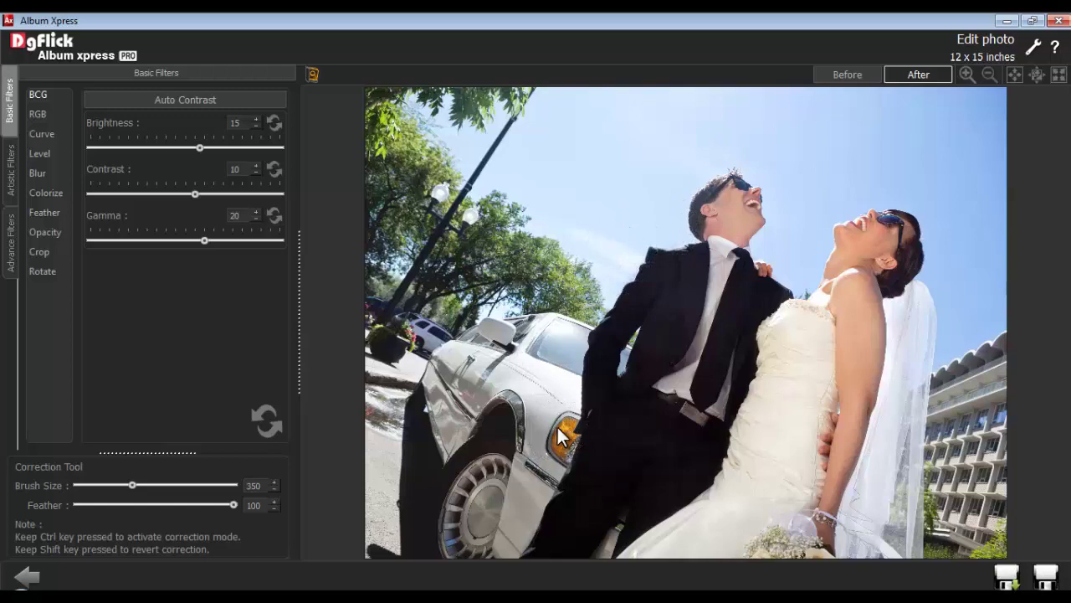
pyautogui.click(269, 419)
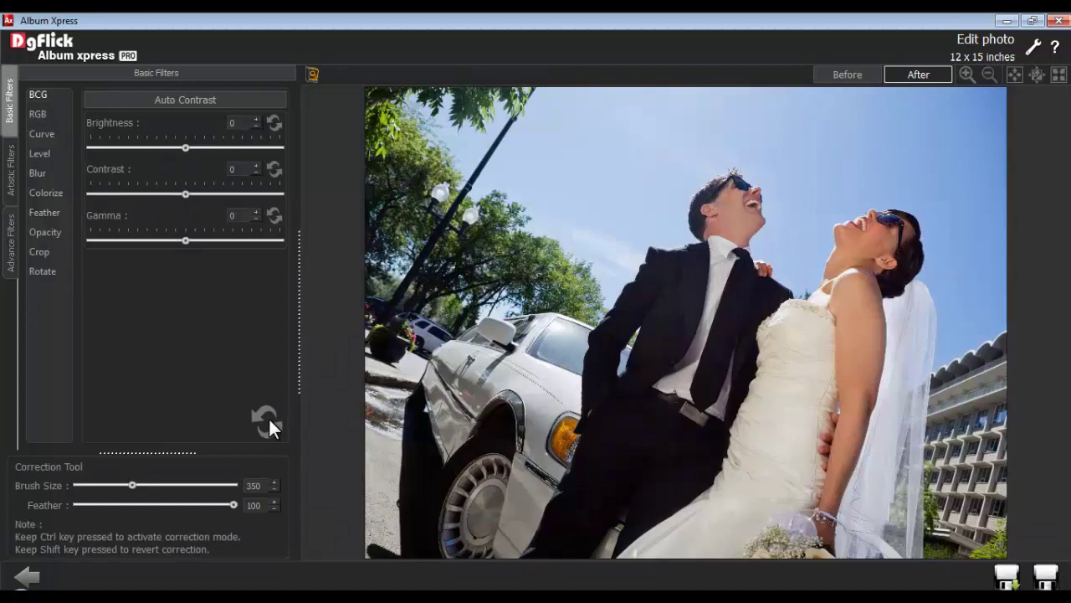
# Try red -15, green -10 and blue 15, then reset RGB to 0.
pyautogui.click(35, 112)
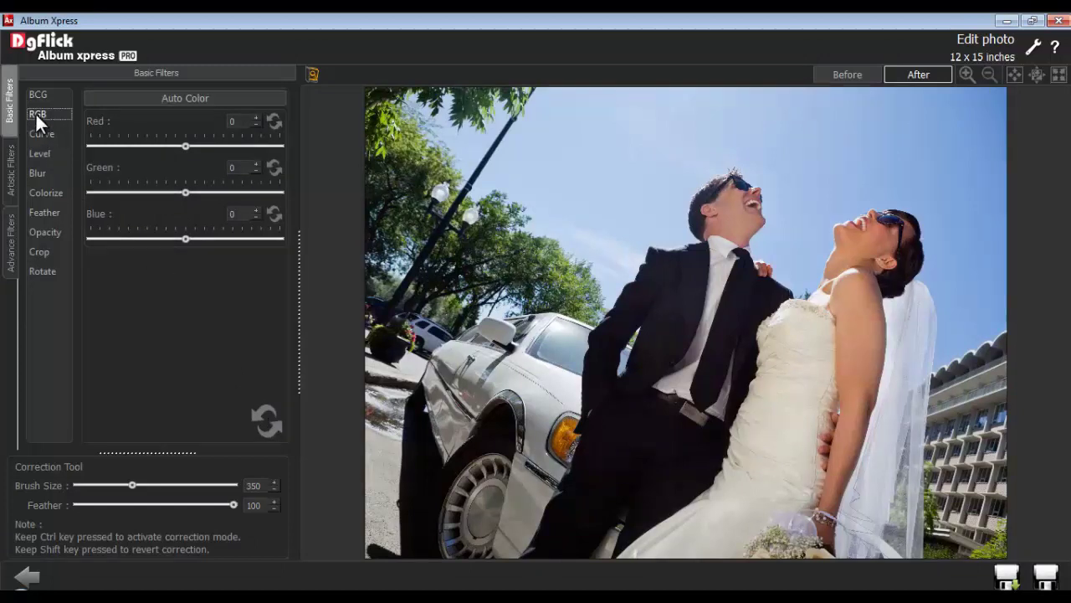
pyautogui.write('-15')
pyautogui.doubleClick(222, 166)
pyautogui.write('-10')
pyautogui.doubleClick(225, 215)
pyautogui.write('15')
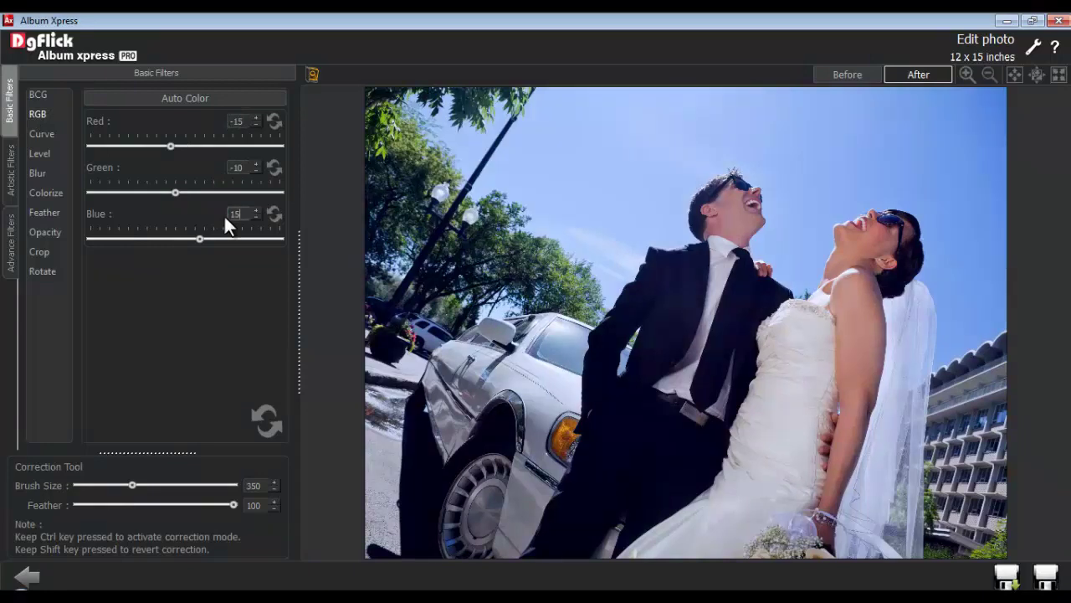
pyautogui.click(264, 422)
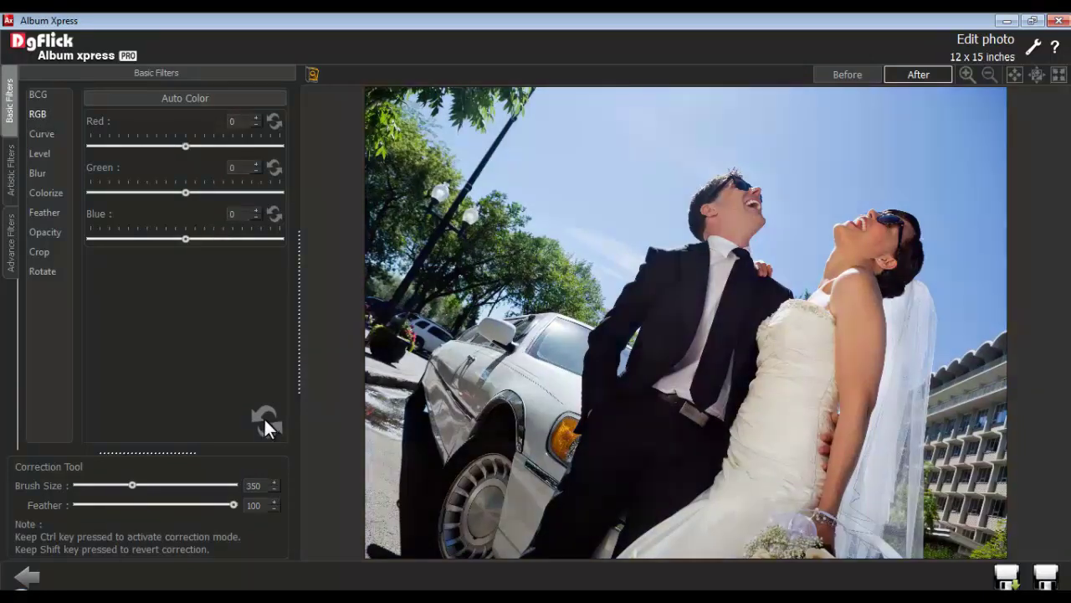
# Bend the tone curve to brighten, then reload the original image.
pyautogui.click(40, 133)
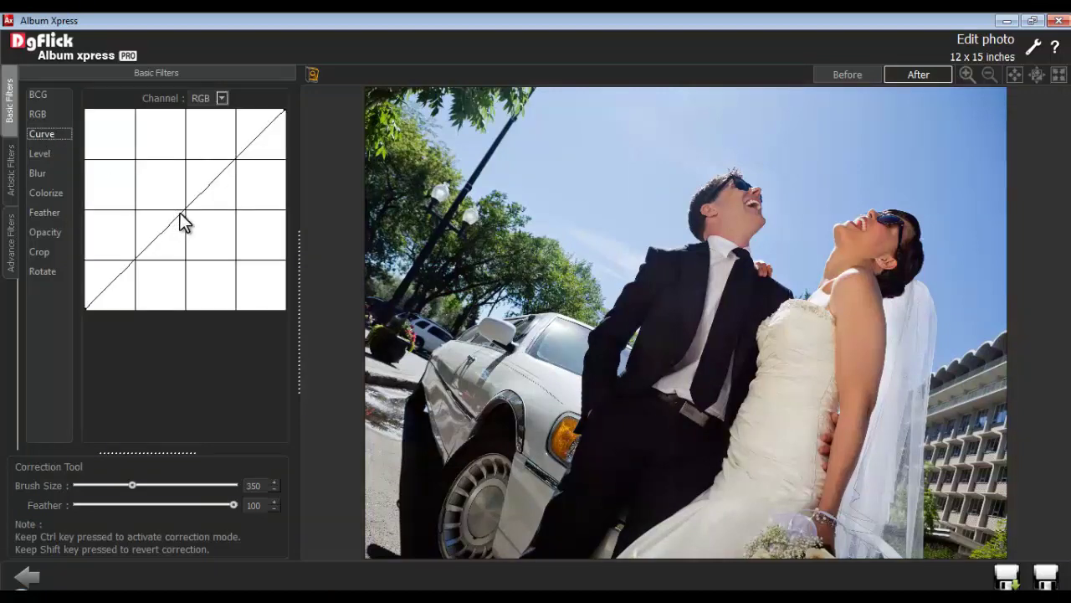
pyautogui.moveTo(180, 214)
pyautogui.mouseDown()
pyautogui.moveTo(171, 206)
pyautogui.moveTo(186, 222)
pyautogui.mouseUp()
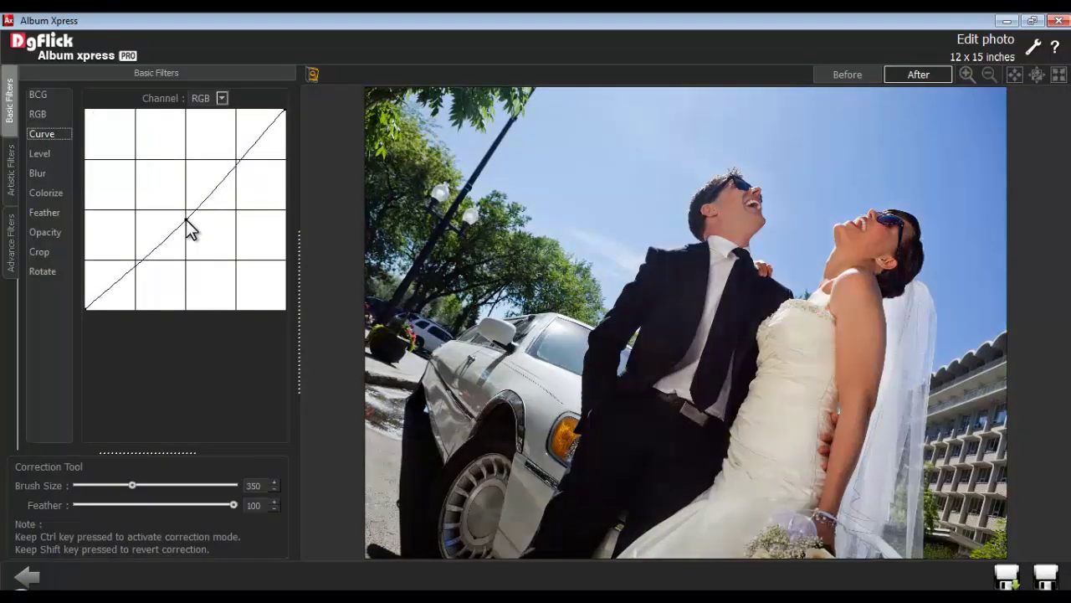
pyautogui.click(312, 77)
pyautogui.click(487, 325)
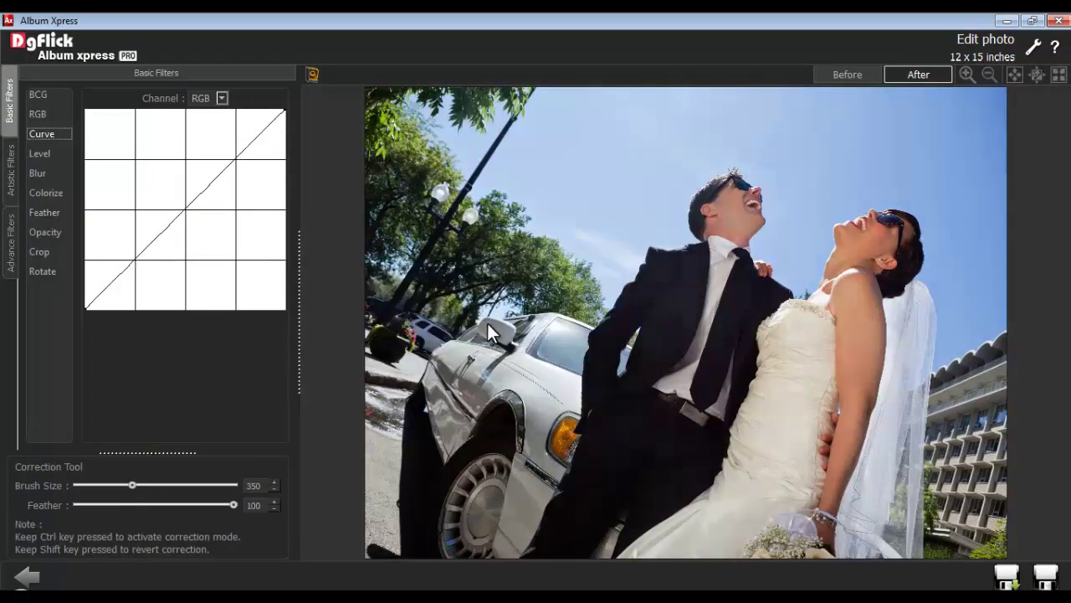
# Try input level 15 and output level 244, then reload the original image.
pyautogui.click(42, 153)
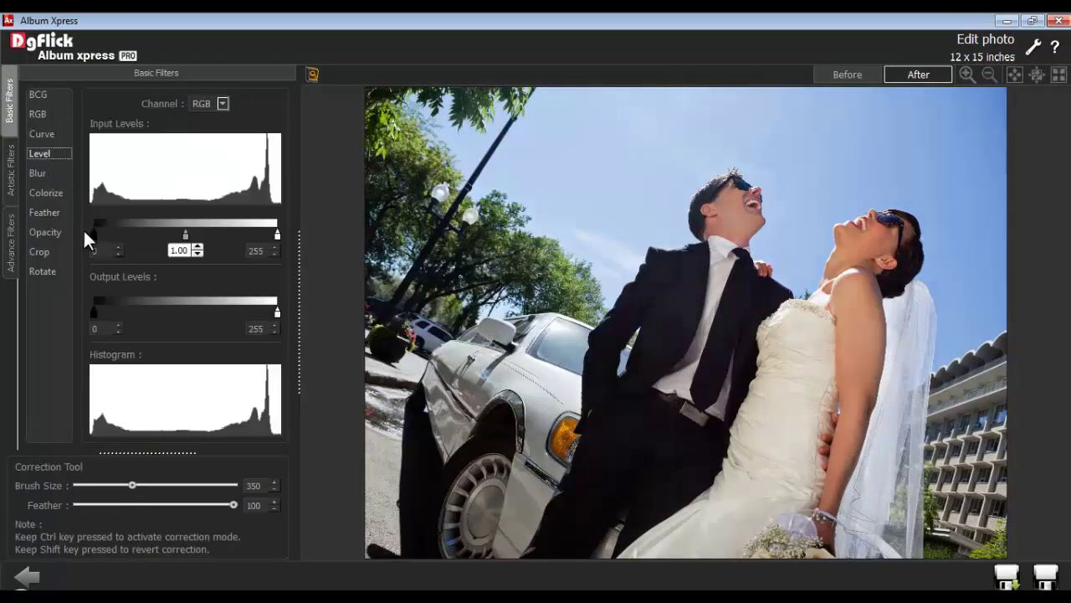
pyautogui.moveTo(93, 235); pyautogui.dragTo(104, 235)
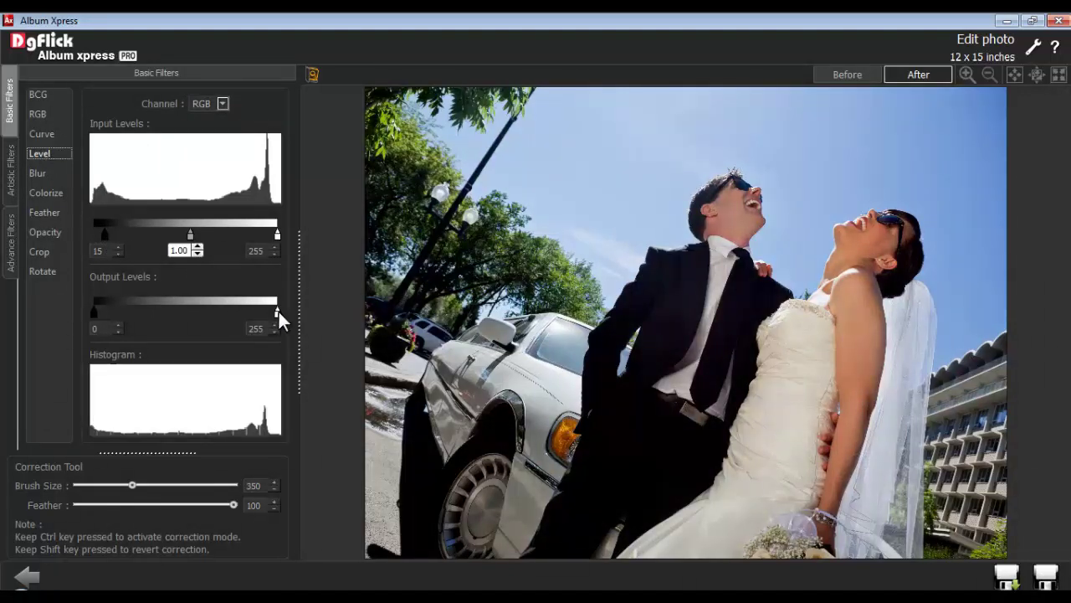
pyautogui.moveTo(277, 312); pyautogui.dragTo(270, 318)
pyautogui.click(311, 75)
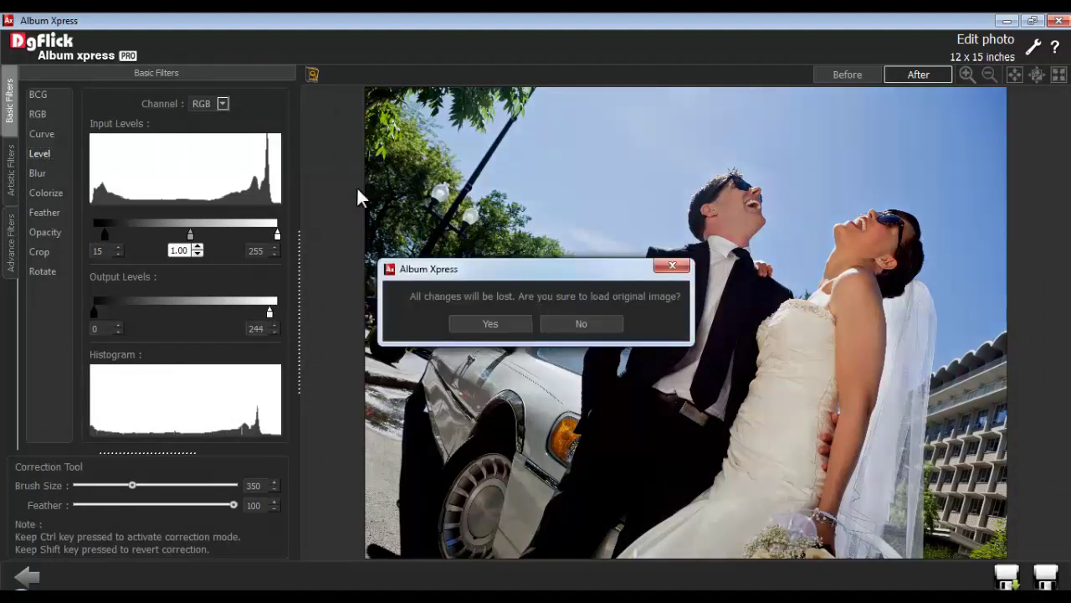
pyautogui.click(488, 323)
pyautogui.click(35, 171)
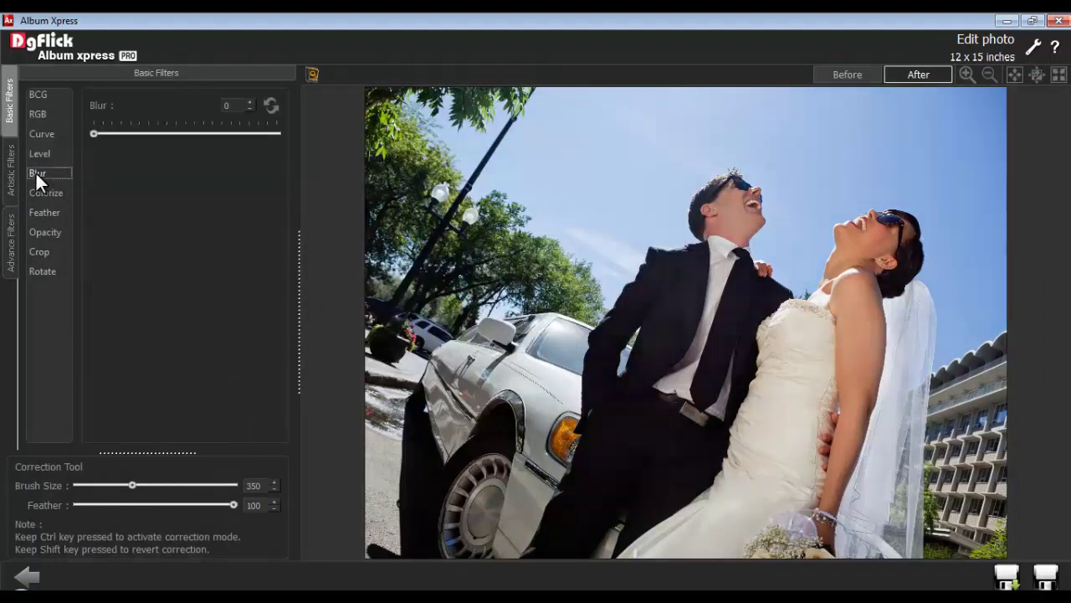
# Try a blur of 20, then reset the blur to 0.
pyautogui.doubleClick(232, 106)
pyautogui.write('20')
pyautogui.press('Return')
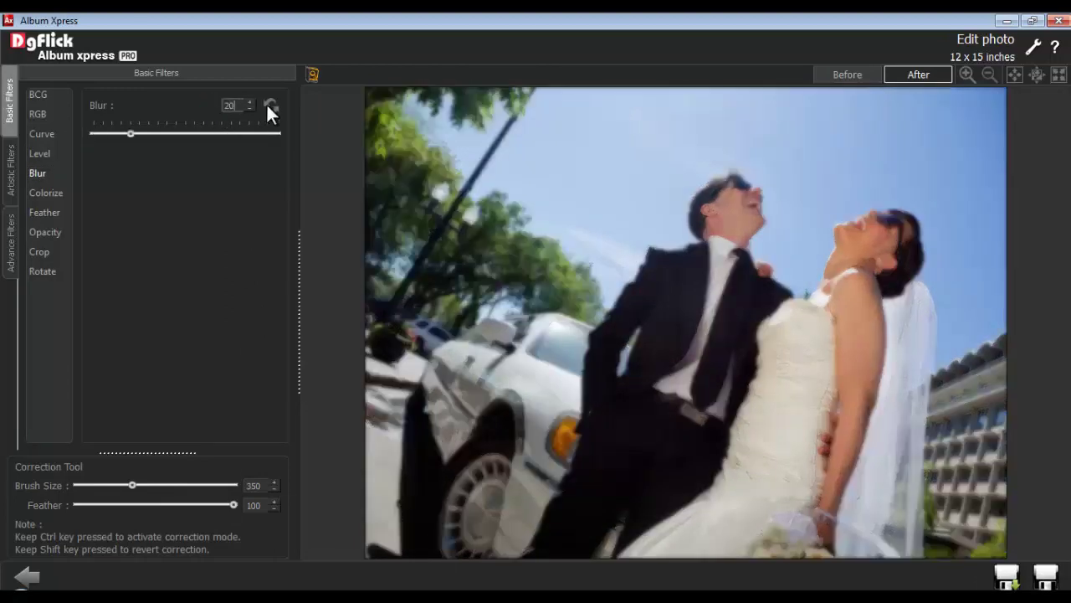
pyautogui.click(269, 105)
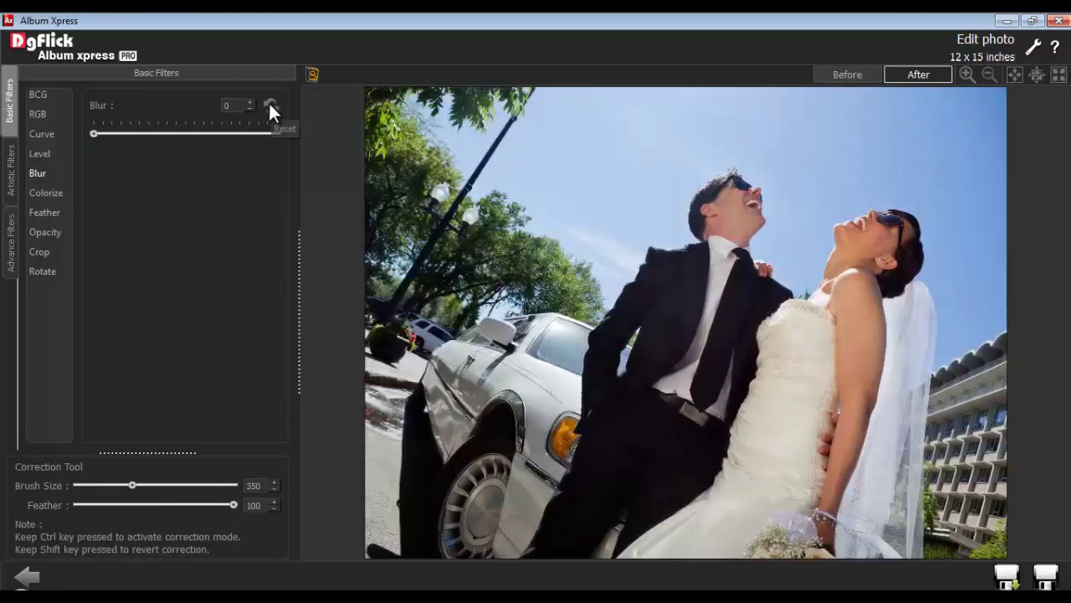
# Tint the photo grey-green with Colorize at 50, then reset colorize.
pyautogui.click(46, 194)
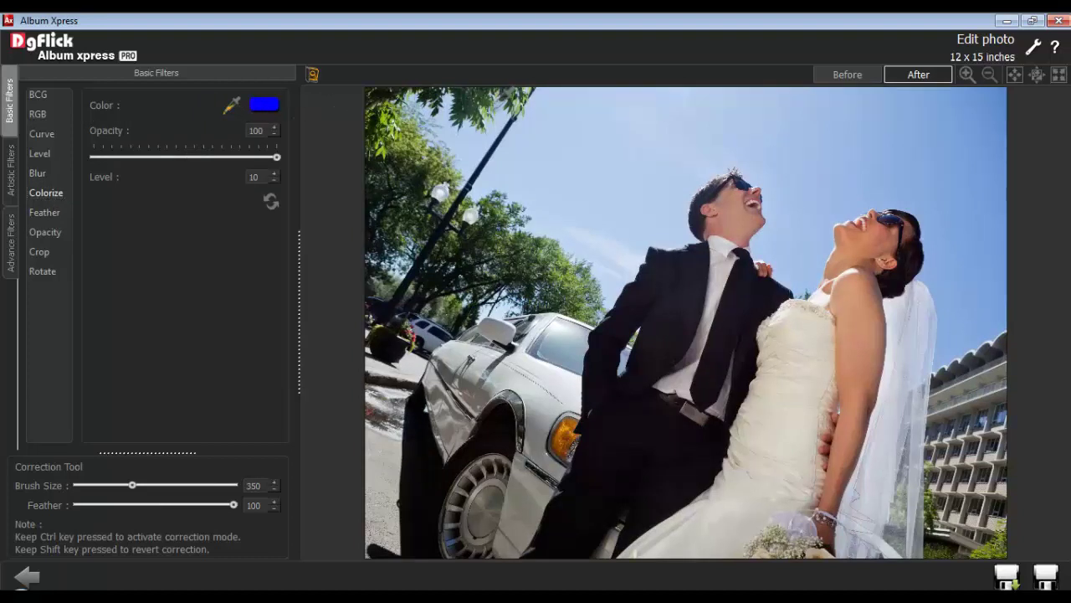
pyautogui.click(490, 107)
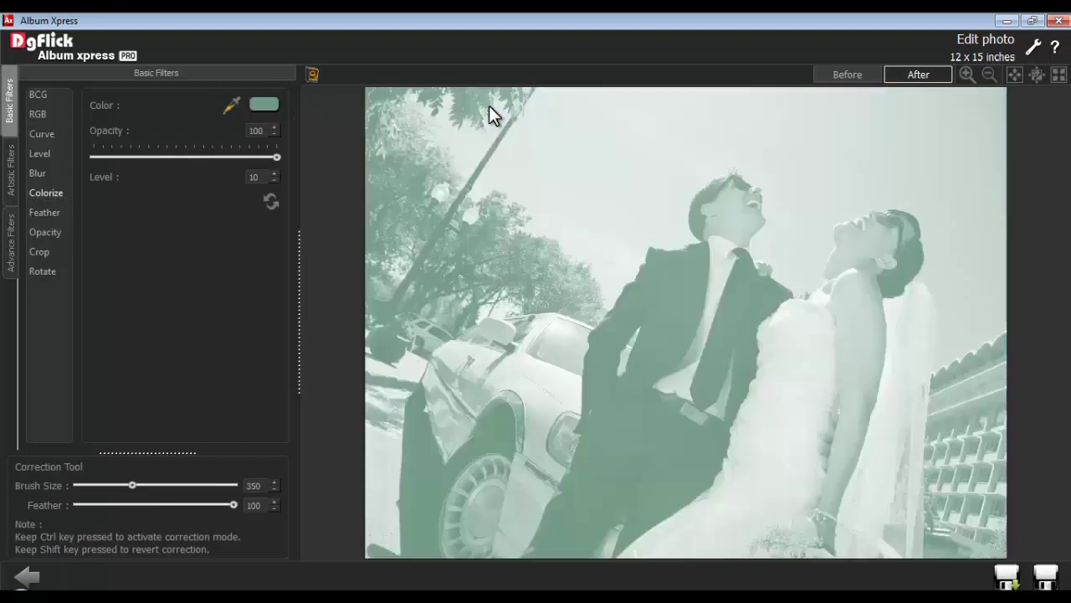
pyautogui.doubleClick(252, 130)
pyautogui.write('50')
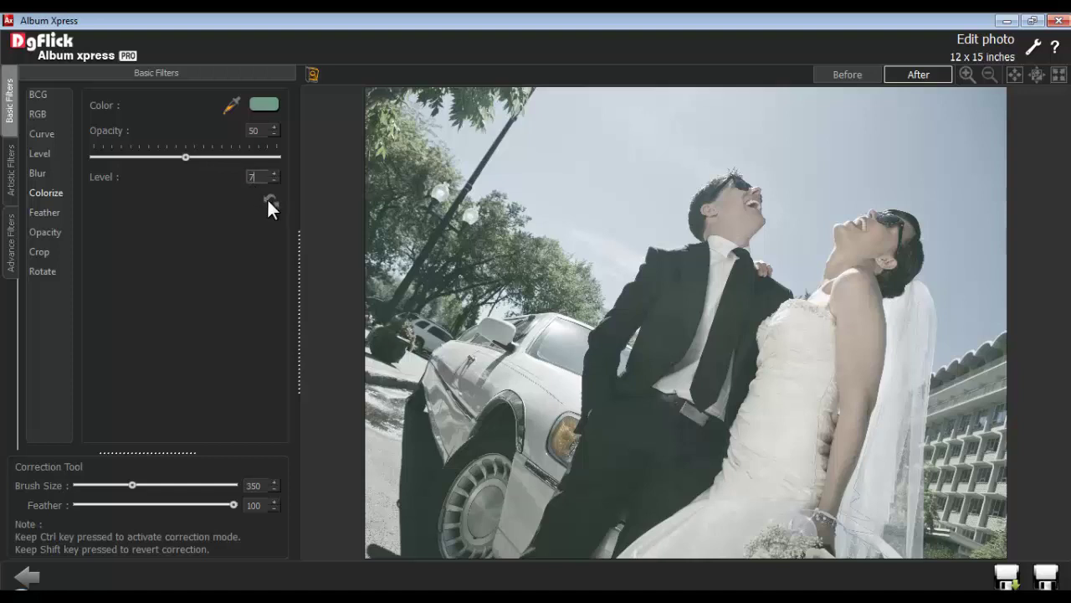
pyautogui.click(270, 201)
# Remove the feathering, and try opacity 76 before restoring full opacity.
pyautogui.click(43, 213)
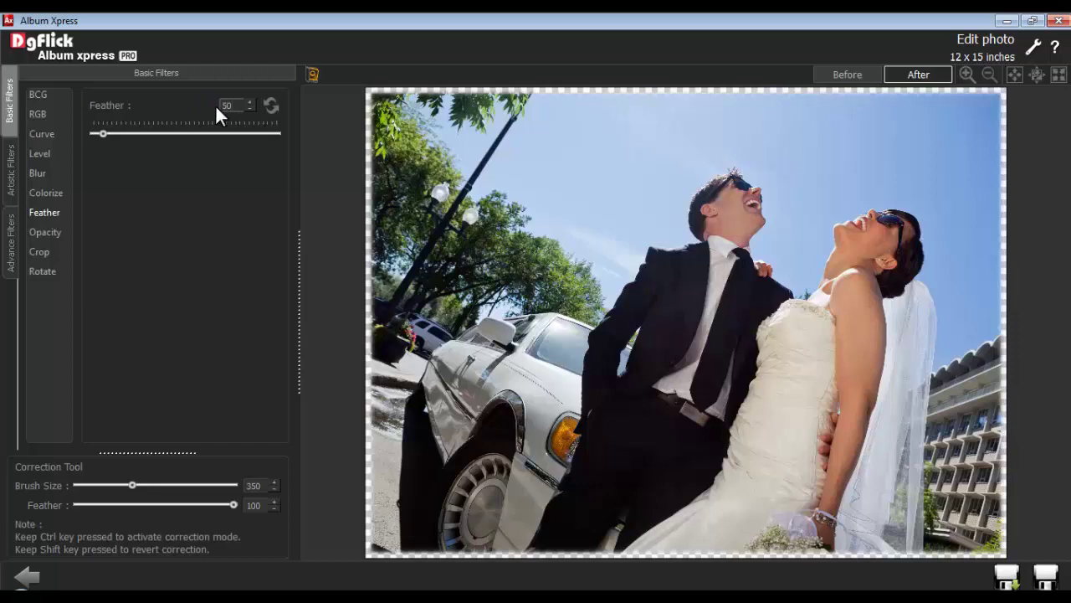
pyautogui.click(270, 105)
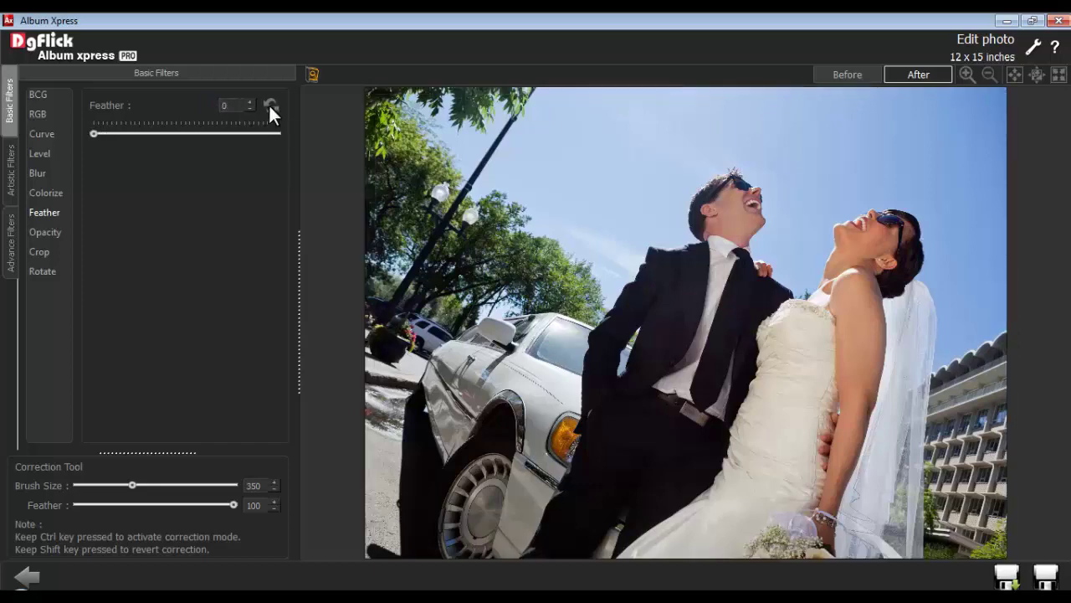
pyautogui.click(50, 233)
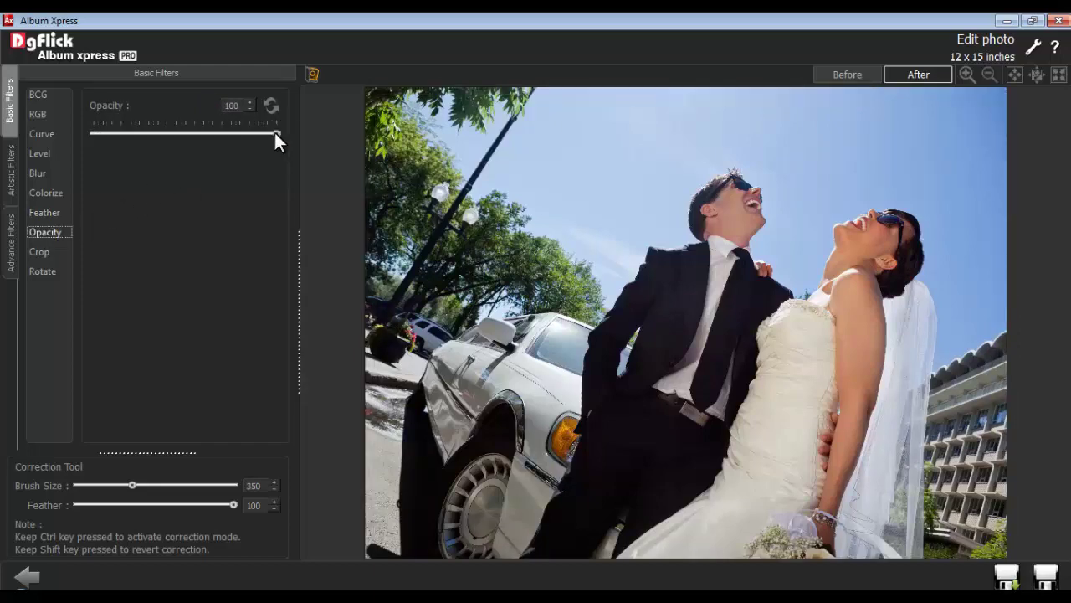
pyautogui.moveTo(233, 134); pyautogui.dragTo(231, 140)
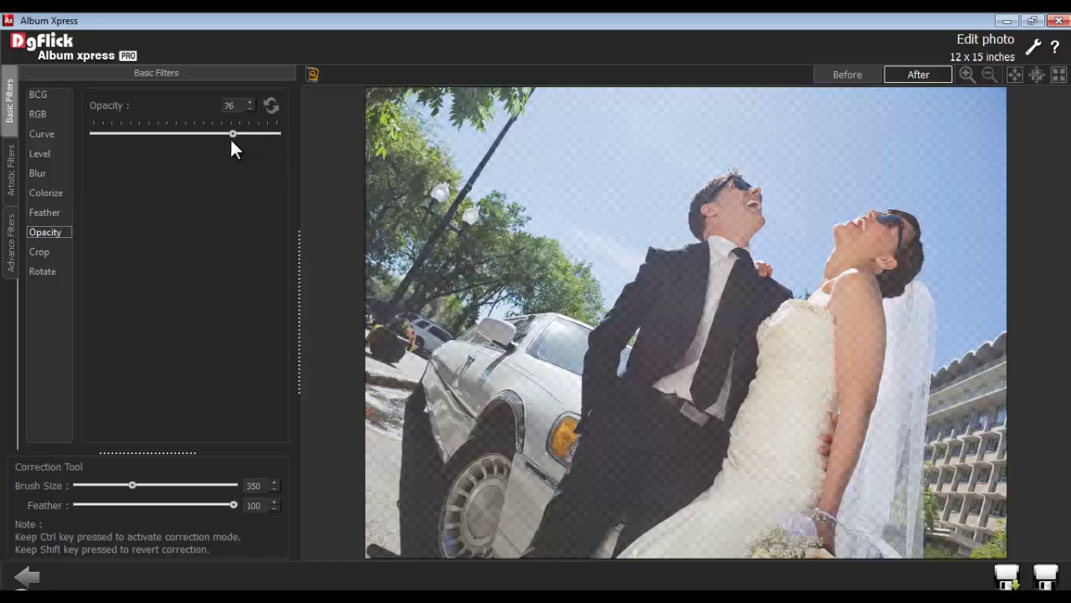
pyautogui.click(271, 104)
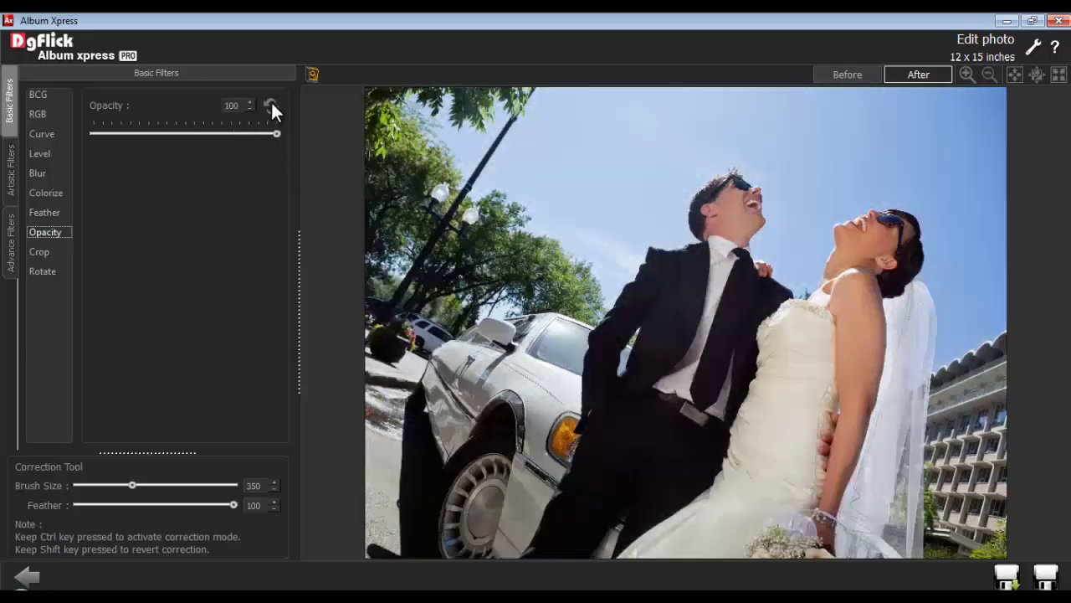
# Try a 5 x 6 crop, then unlock the ratio and reshape it into a wide strip.
pyautogui.click(34, 251)
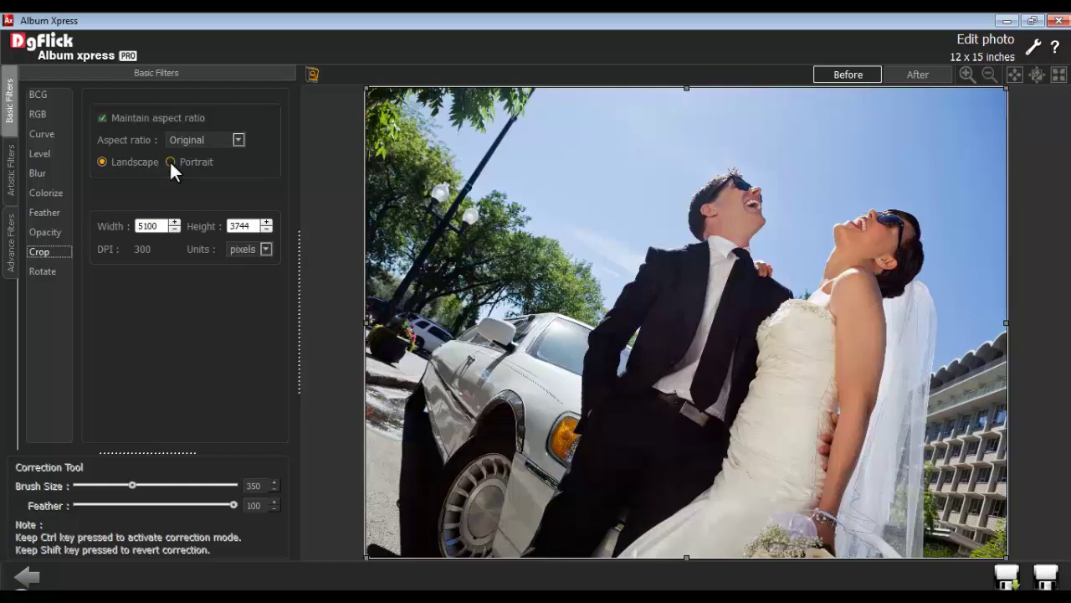
pyautogui.click(238, 140)
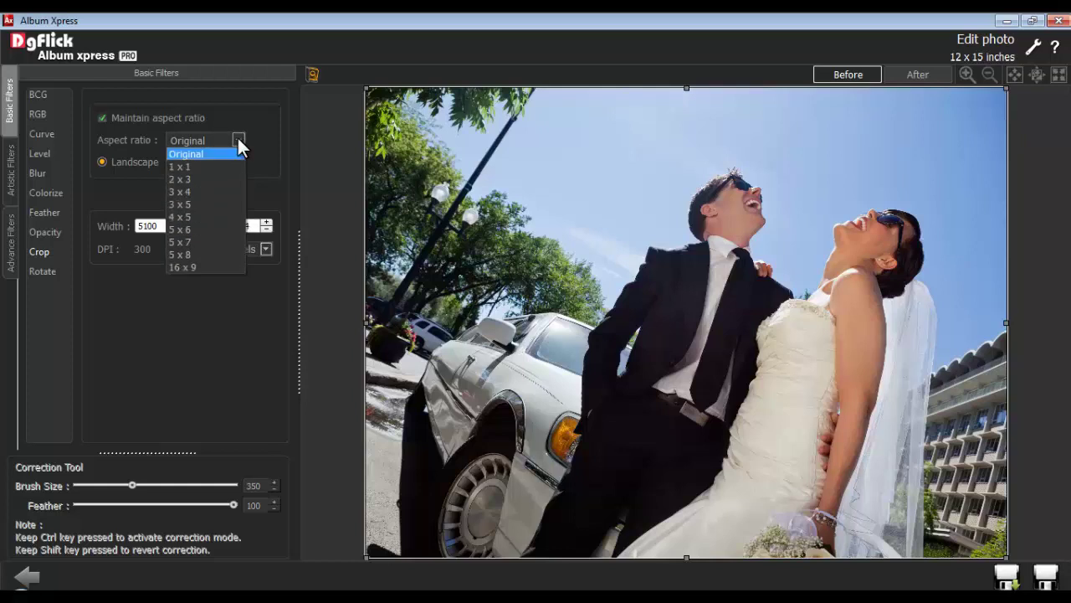
pyautogui.click(200, 229)
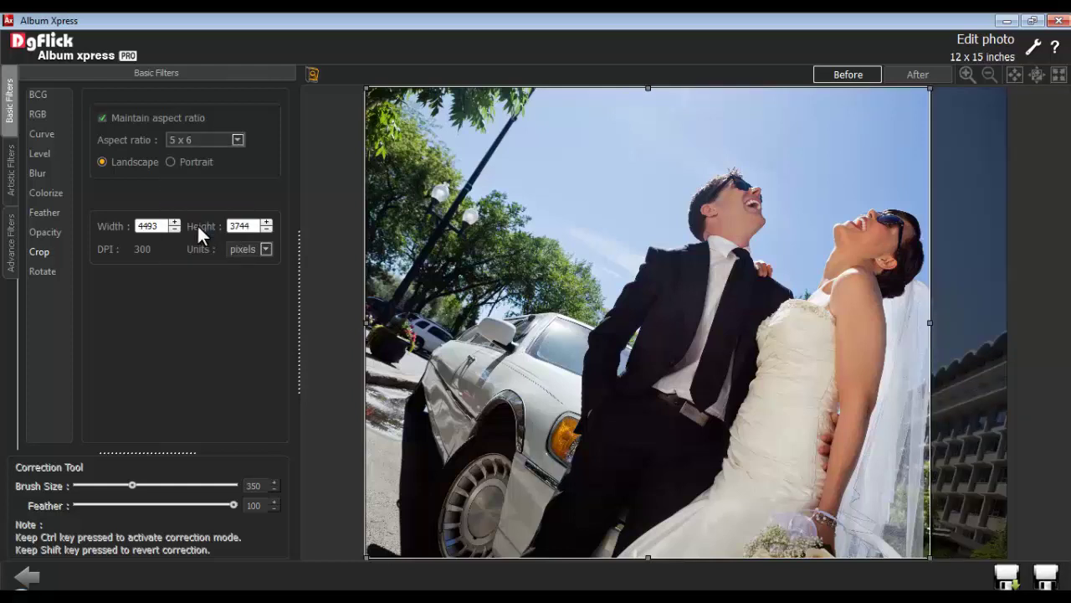
pyautogui.click(102, 118)
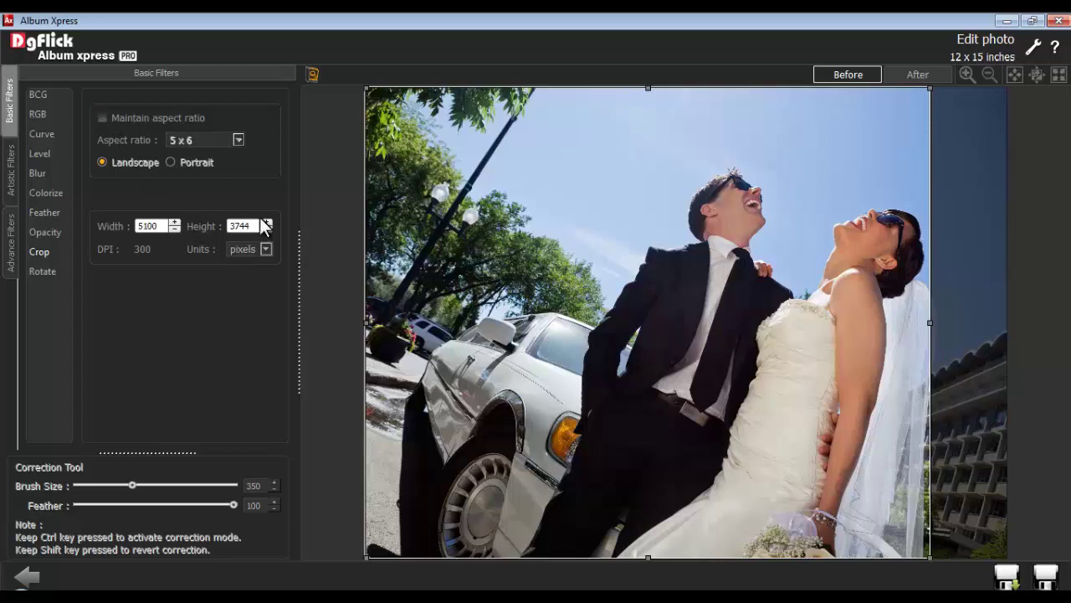
pyautogui.moveTo(930, 557); pyautogui.dragTo(1030, 205)
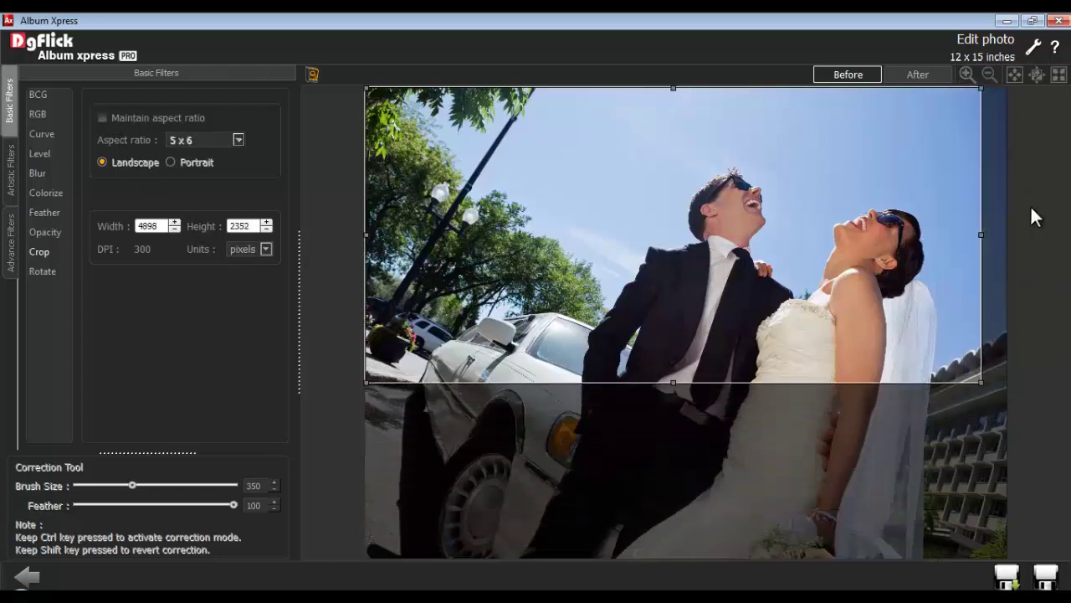
pyautogui.moveTo(164, 226); pyautogui.dragTo(127, 227)
# Discard the 4898×2352 crop, restoring the full 5100×3744 image.
pyautogui.moveTo(258, 226); pyautogui.dragTo(226, 232)
pyautogui.click(265, 249)
pyautogui.click(261, 250)
pyautogui.click(312, 75)
pyautogui.click(485, 323)
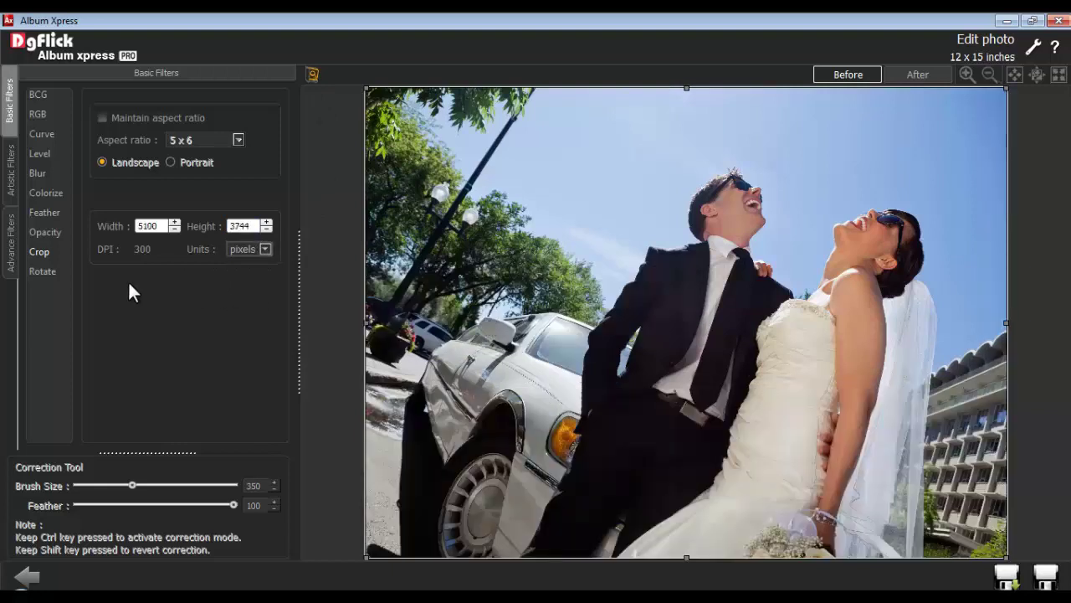
pyautogui.click(42, 272)
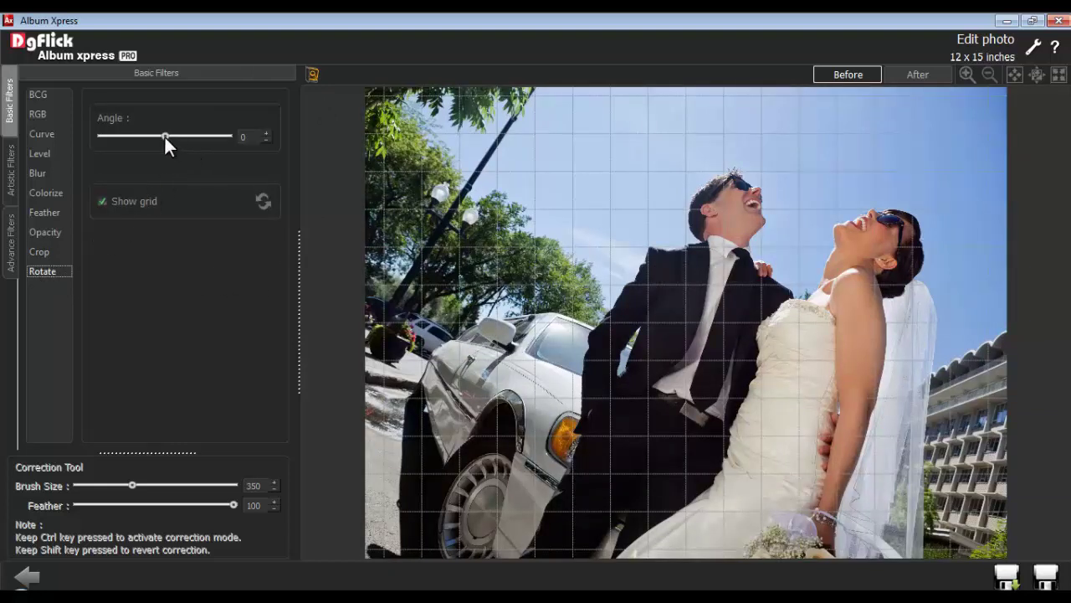
# Tilt the photo to -10°, hide the grid, then reset the angle to 0.
pyautogui.moveTo(164, 136); pyautogui.dragTo(150, 138)
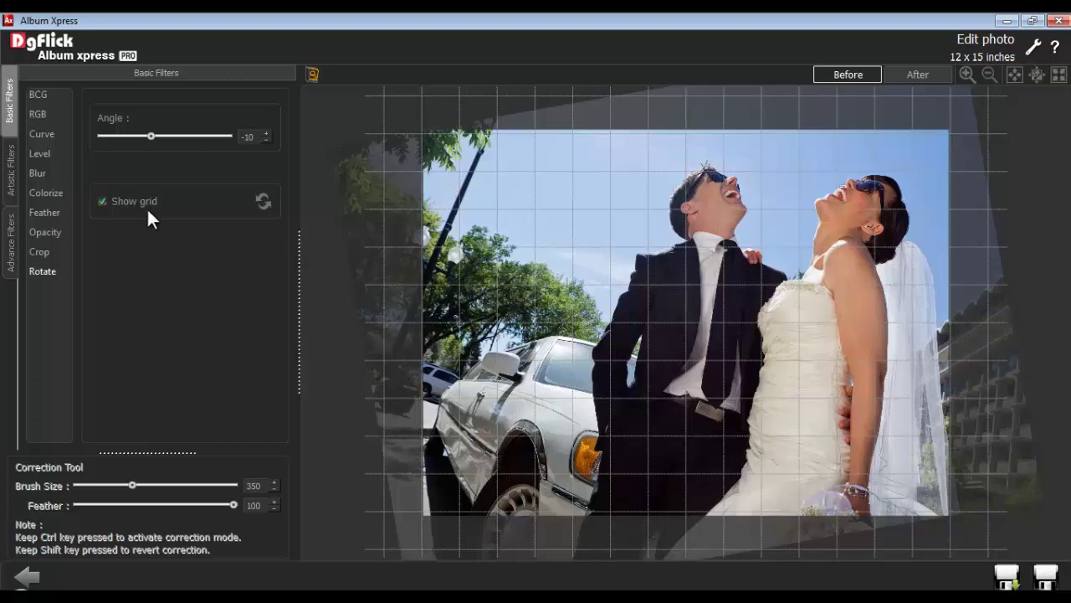
pyautogui.click(101, 201)
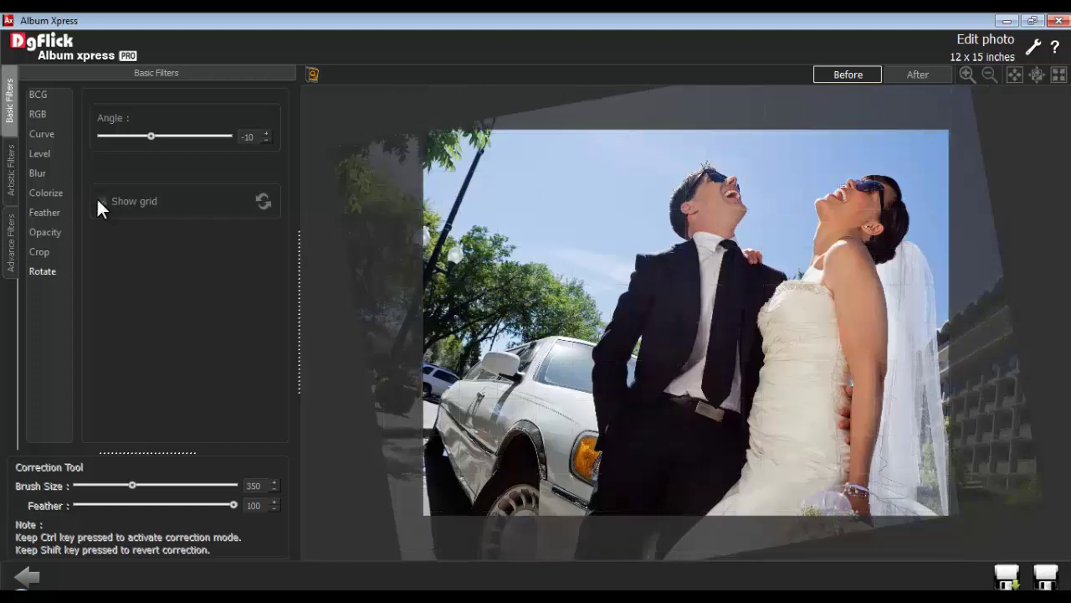
pyautogui.click(263, 201)
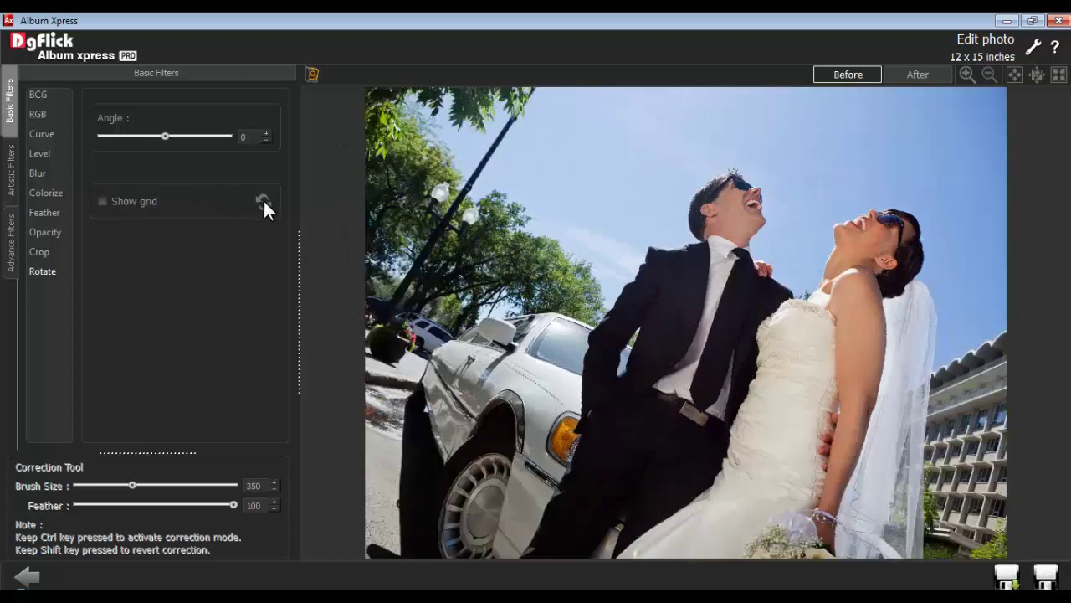
pyautogui.click(11, 169)
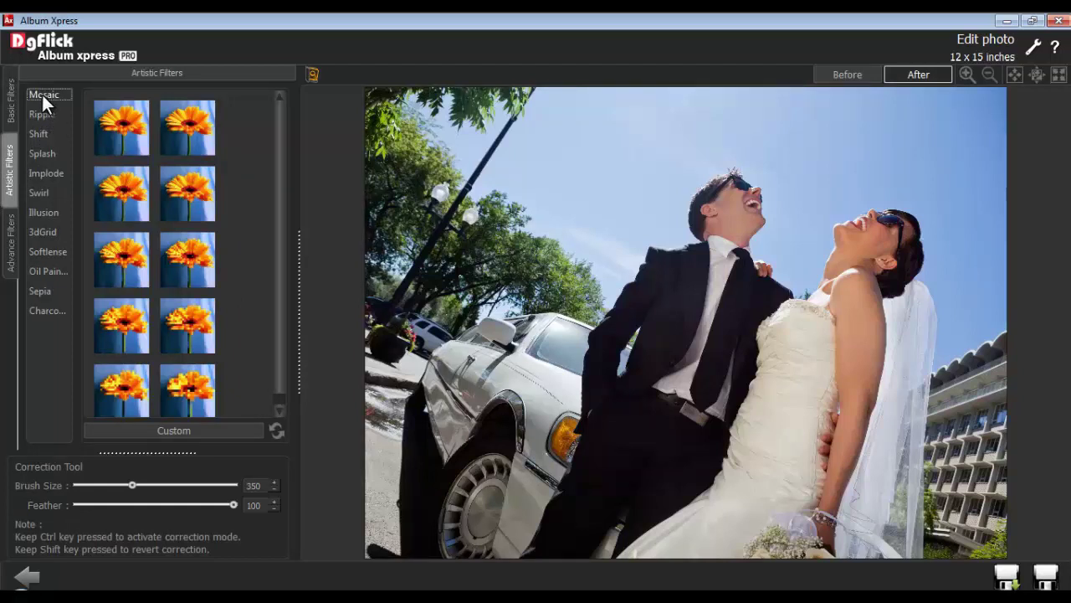
# Preview the Ripple, Shift, Splash, Implode, Swirl, Illusion, 3dGrid, Softlense and Oil Painting effects.
pyautogui.click(37, 114)
pyautogui.click(38, 135)
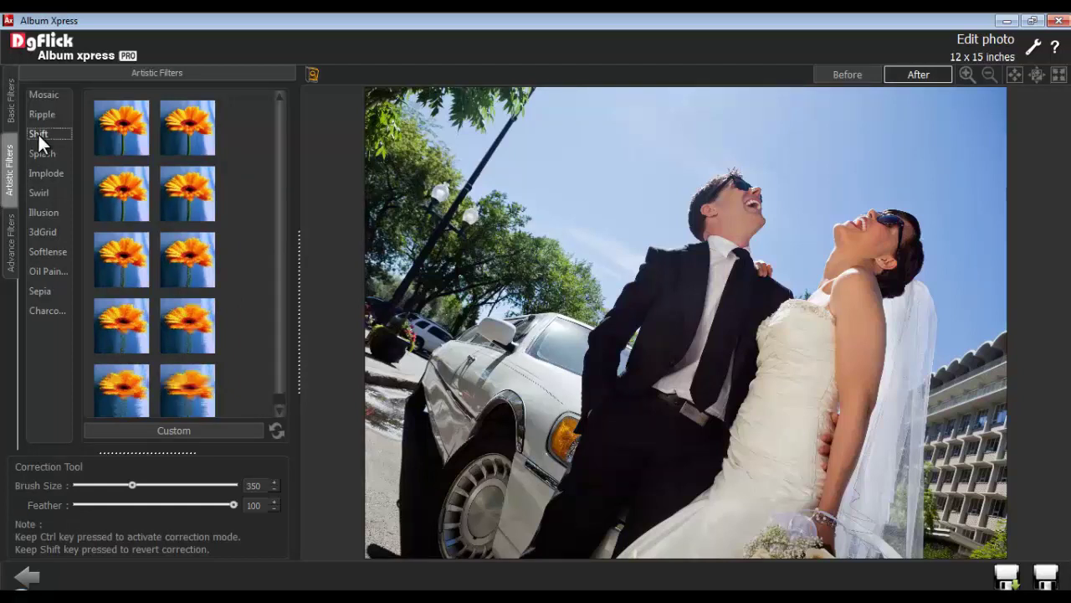
pyautogui.click(41, 154)
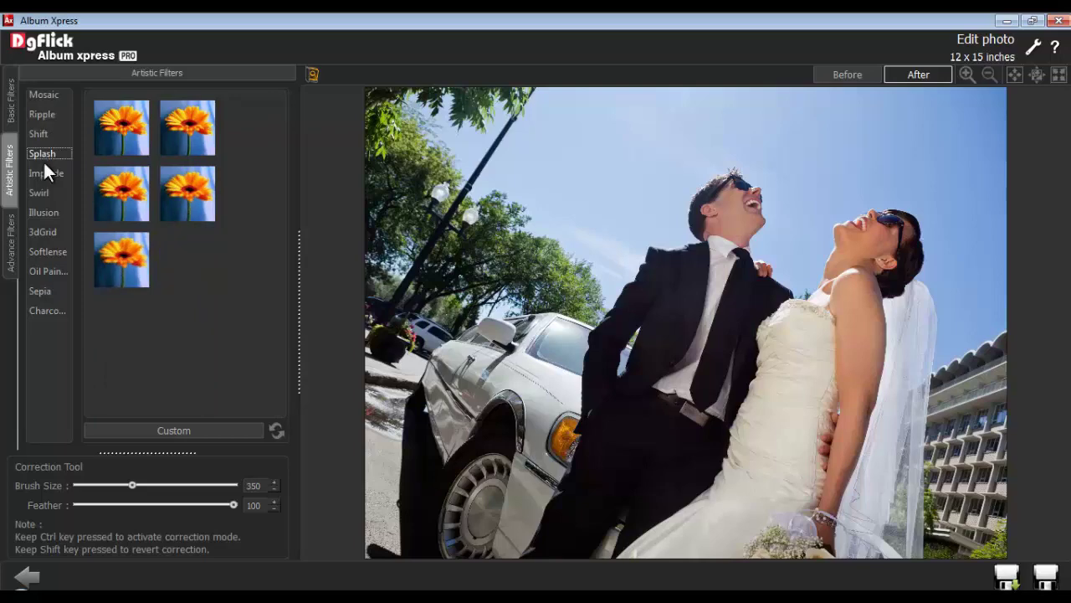
pyautogui.click(45, 172)
pyautogui.click(39, 192)
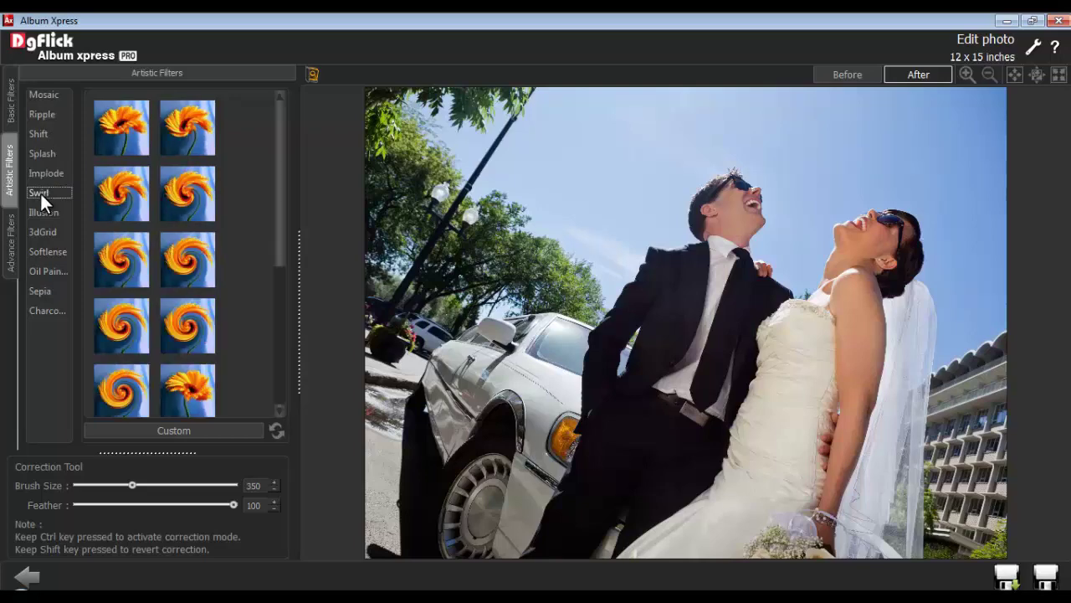
pyautogui.click(42, 213)
pyautogui.click(40, 233)
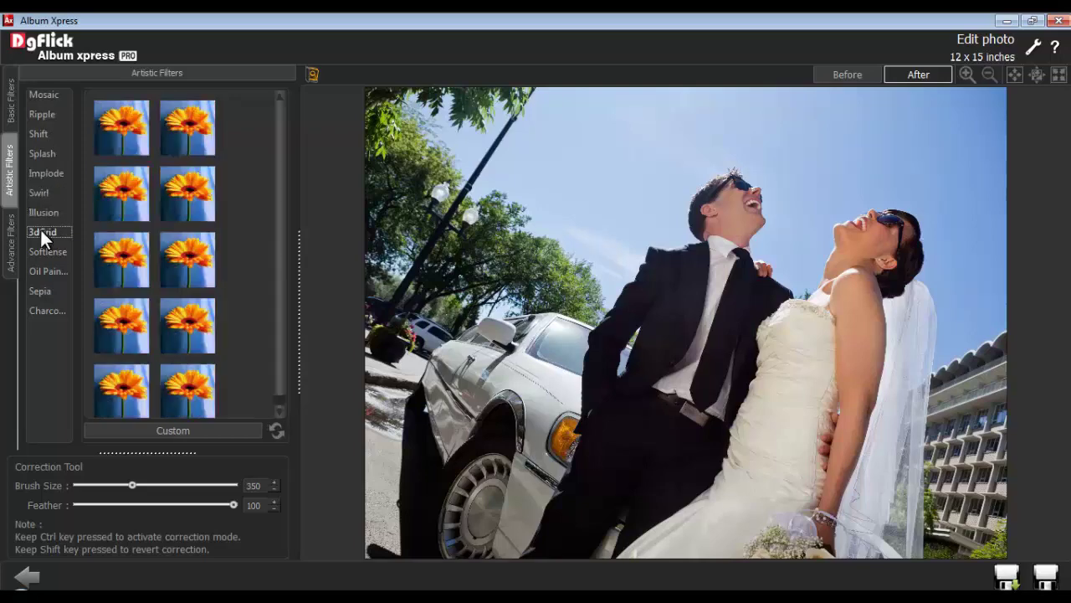
pyautogui.click(46, 253)
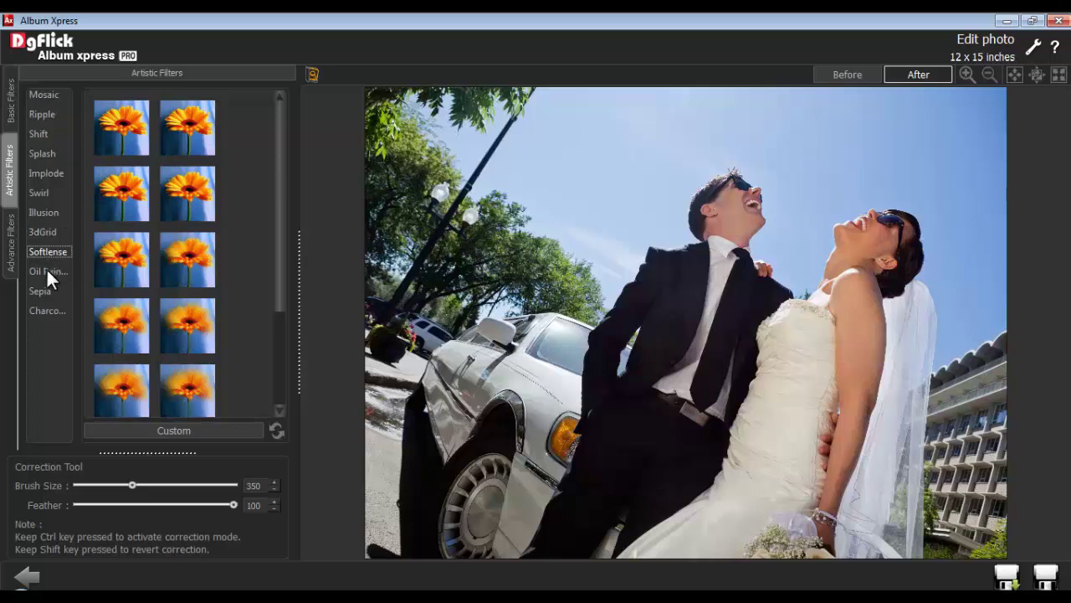
pyautogui.click(46, 273)
# Apply Sepia to the photo, then reload the original image.
pyautogui.click(40, 292)
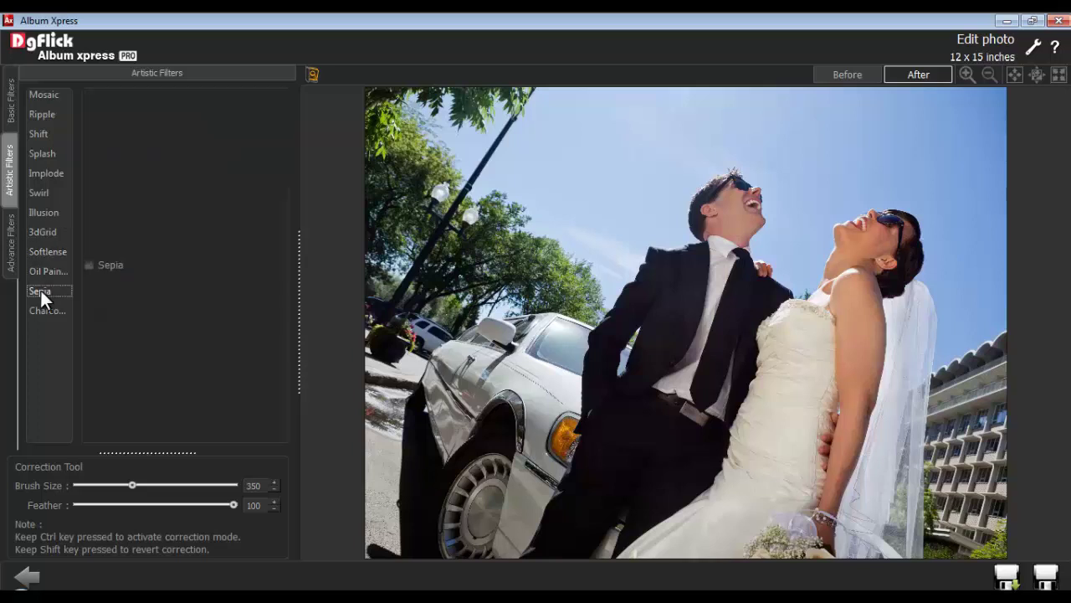
pyautogui.click(47, 311)
pyautogui.click(39, 289)
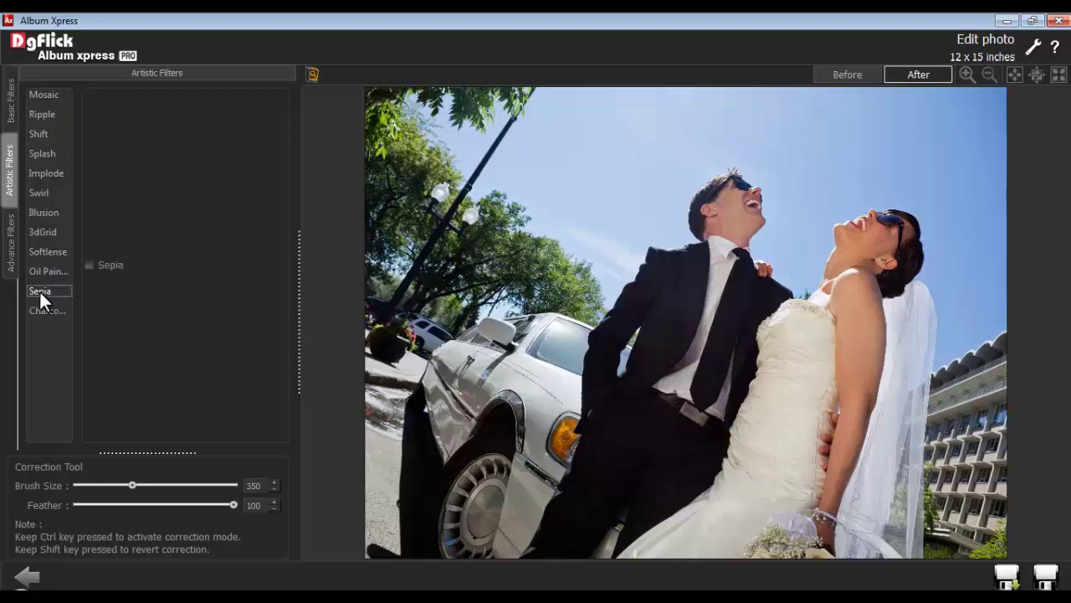
pyautogui.click(88, 265)
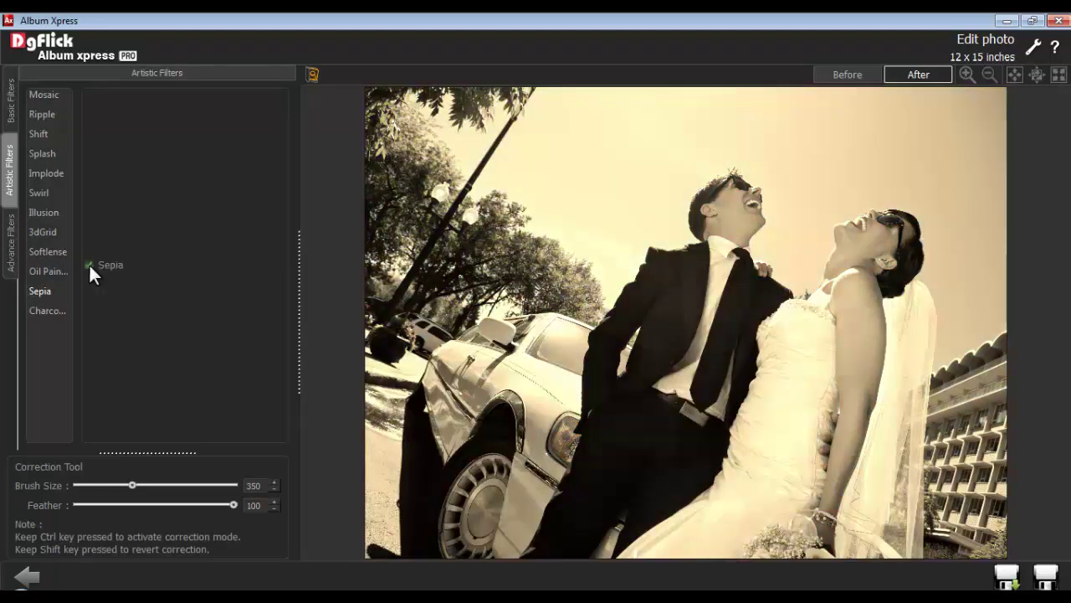
pyautogui.click(312, 74)
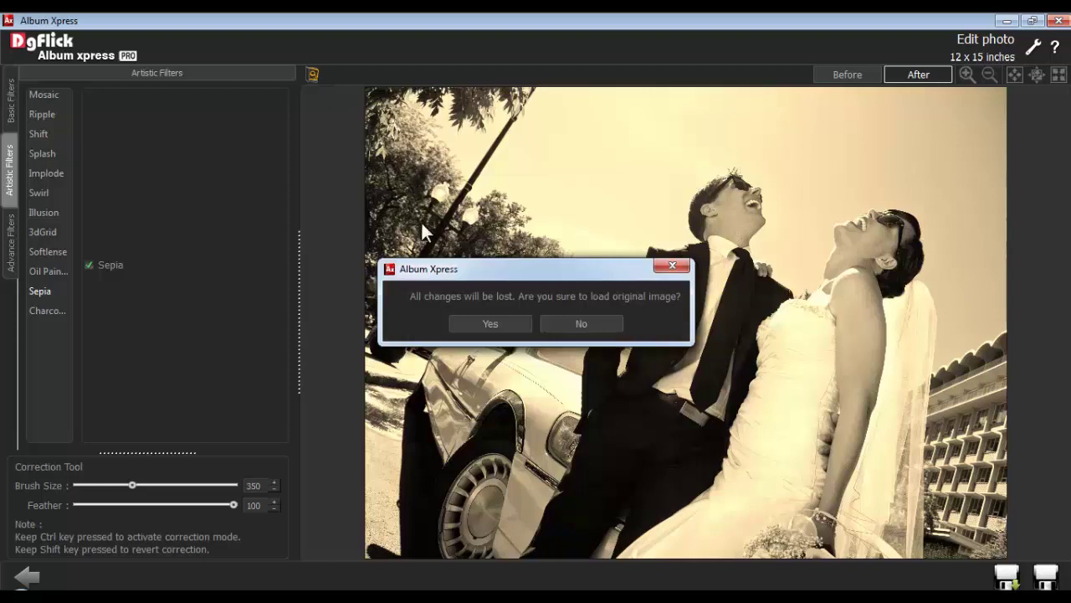
pyautogui.click(492, 323)
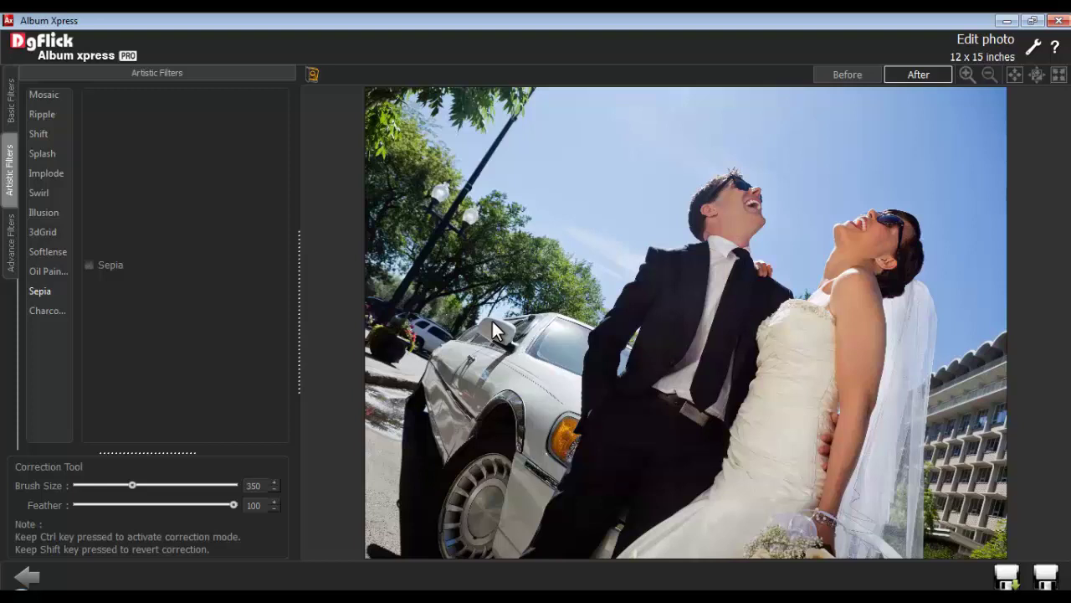
pyautogui.click(12, 254)
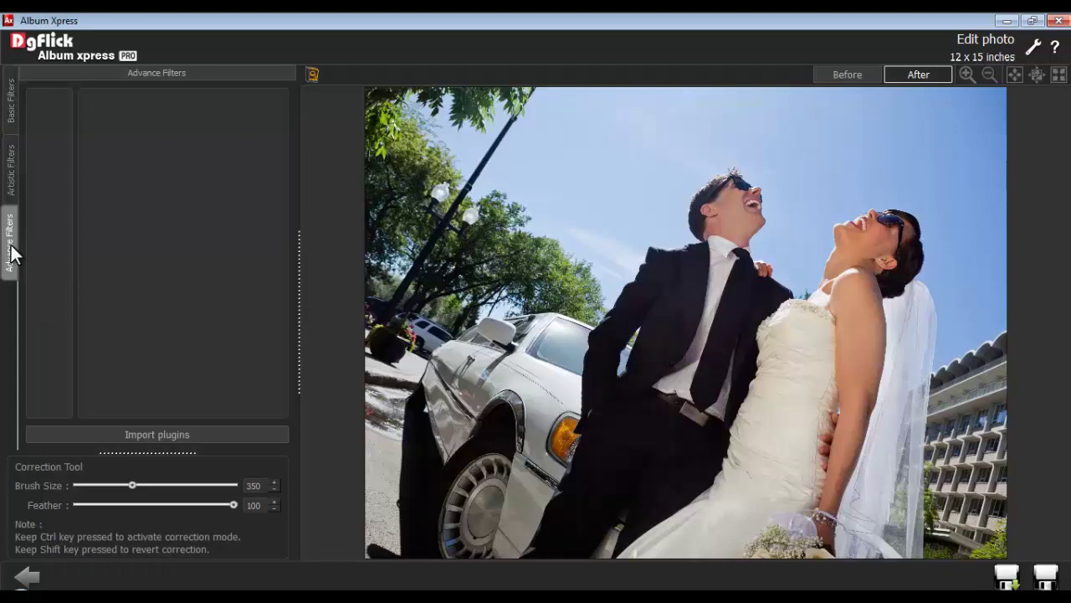
# Import the Photoshop plugins, try the Bad Dream filter, then reload the original photo.
pyautogui.click(148, 430)
pyautogui.doubleClick(179, 377)
pyautogui.click(207, 153)
pyautogui.hotkey('ctrl', 'a')
pyautogui.click(962, 569)
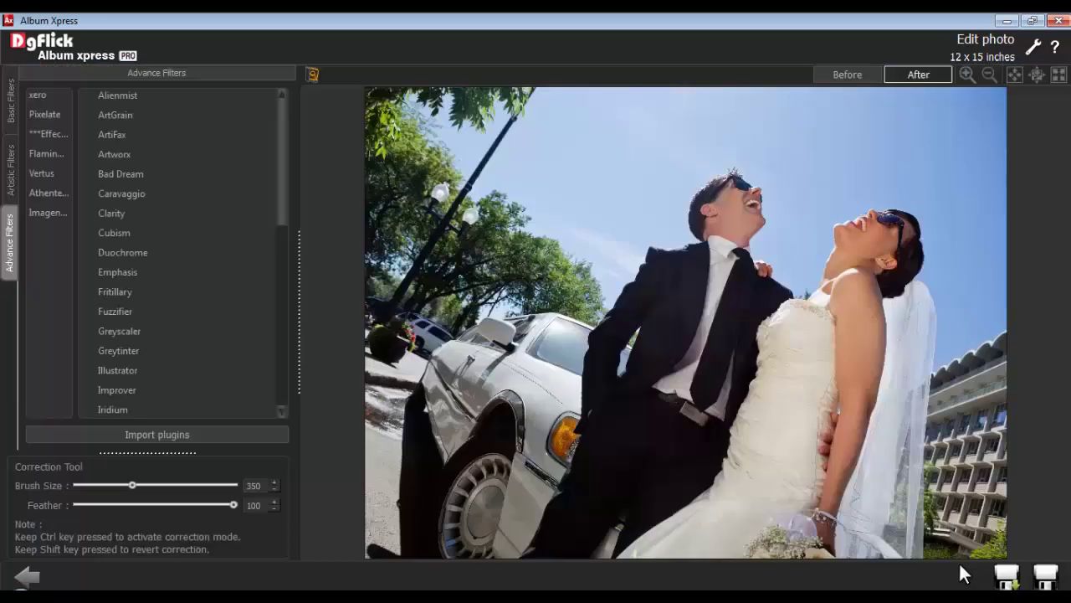
pyautogui.click(129, 174)
pyautogui.click(688, 354)
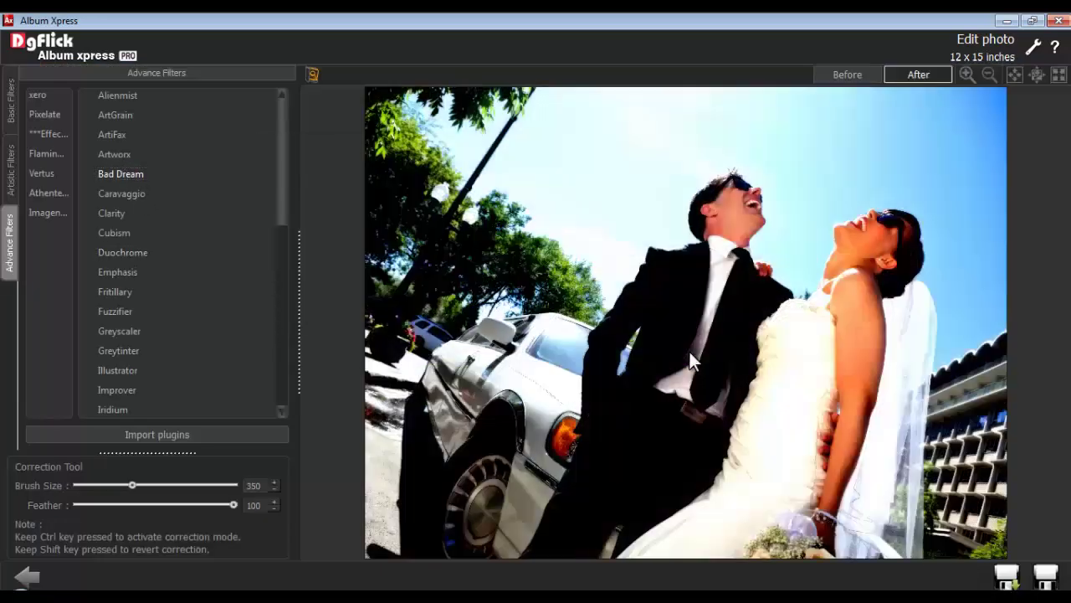
pyautogui.click(311, 74)
pyautogui.click(486, 321)
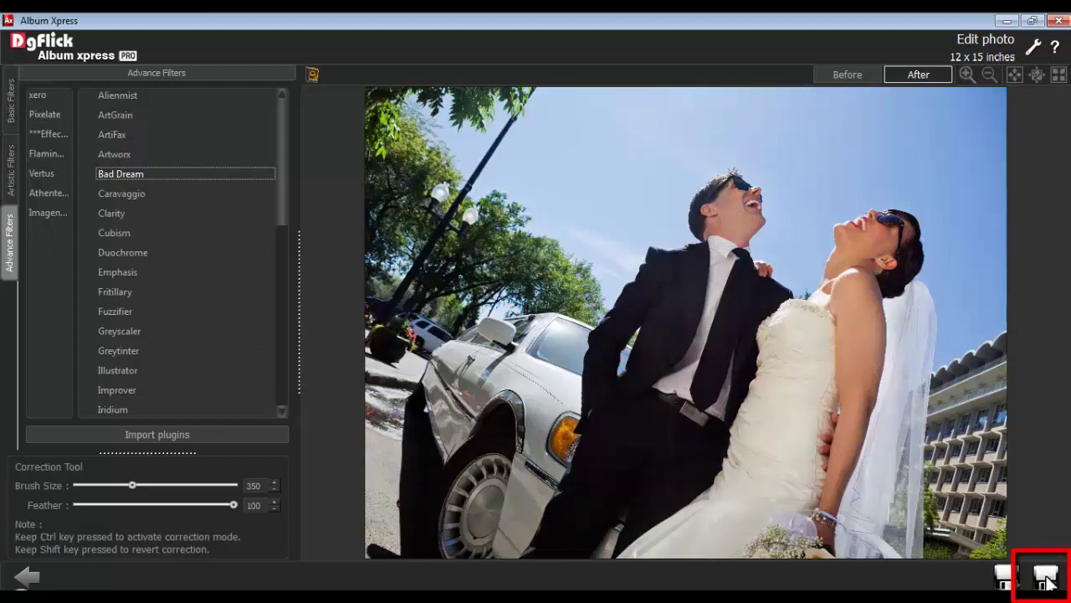
# Save the edited photo as A-11-copy2 and return to the album.
pyautogui.click(1007, 578)
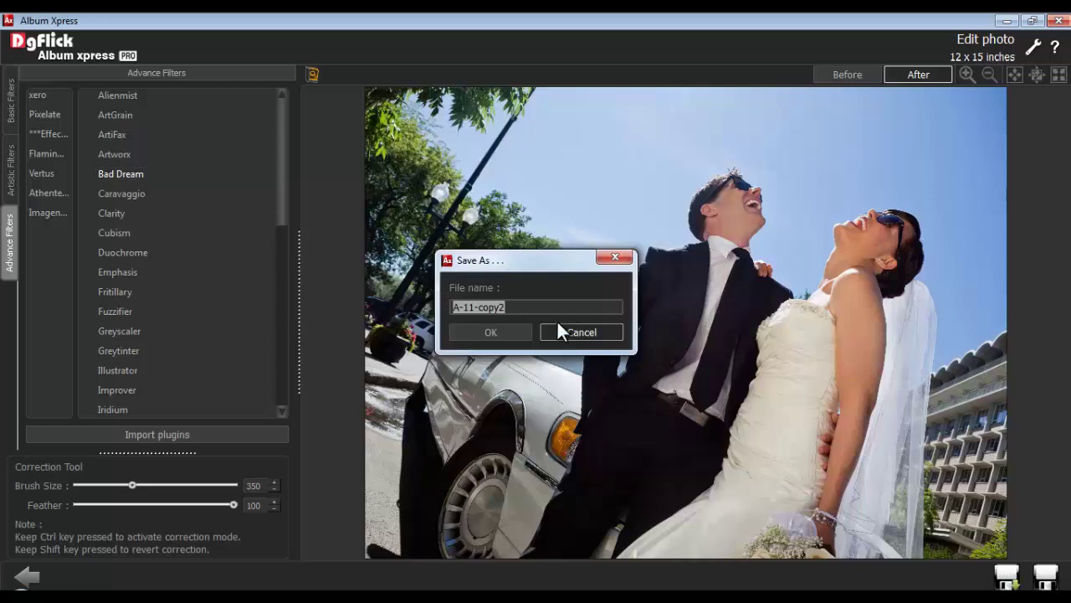
pyautogui.moveTo(504, 307); pyautogui.dragTo(446, 307)
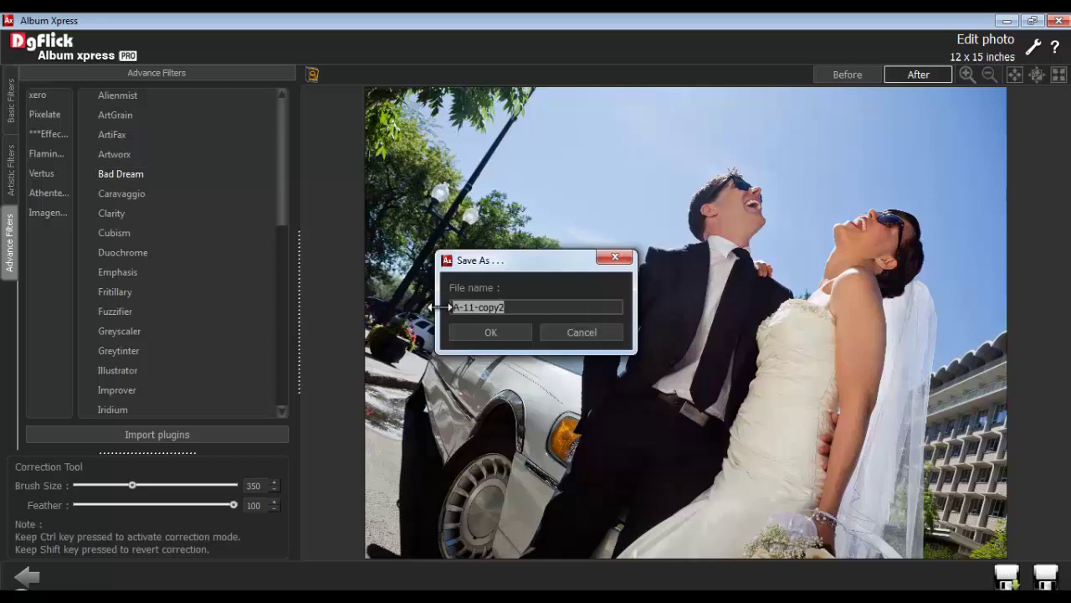
pyautogui.click(492, 333)
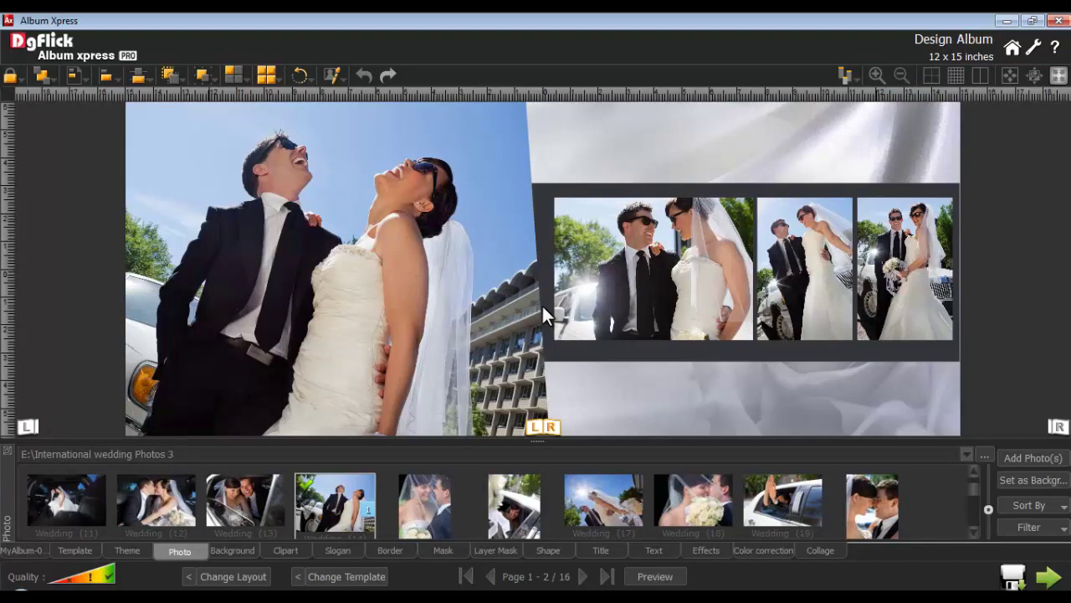
# Trace a Lasso outline around the couple in the left photo and preview it on transparency.
pyautogui.click(469, 276)
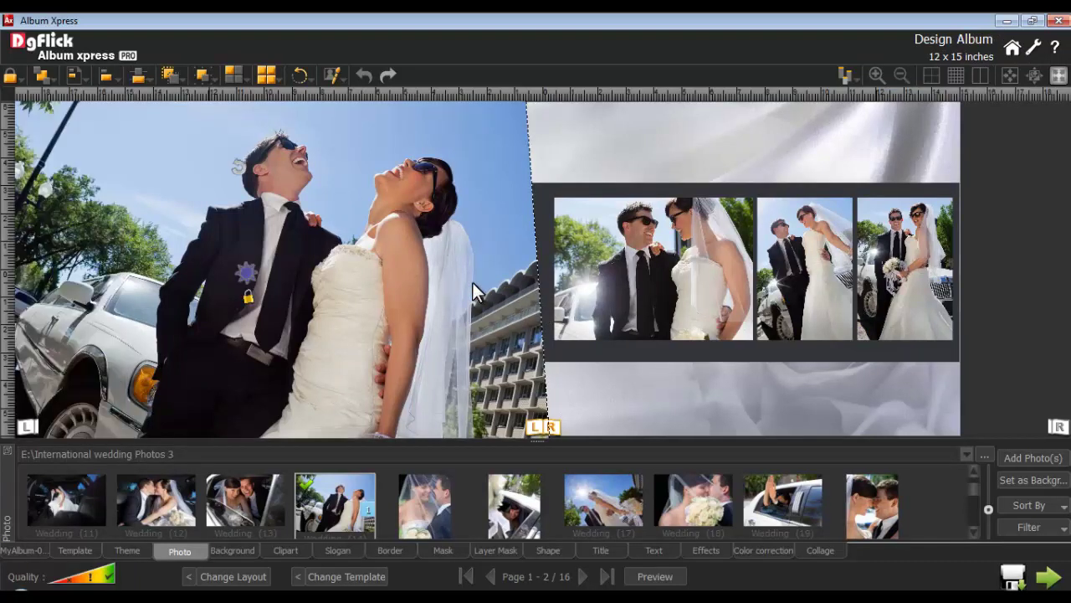
pyautogui.click(333, 77)
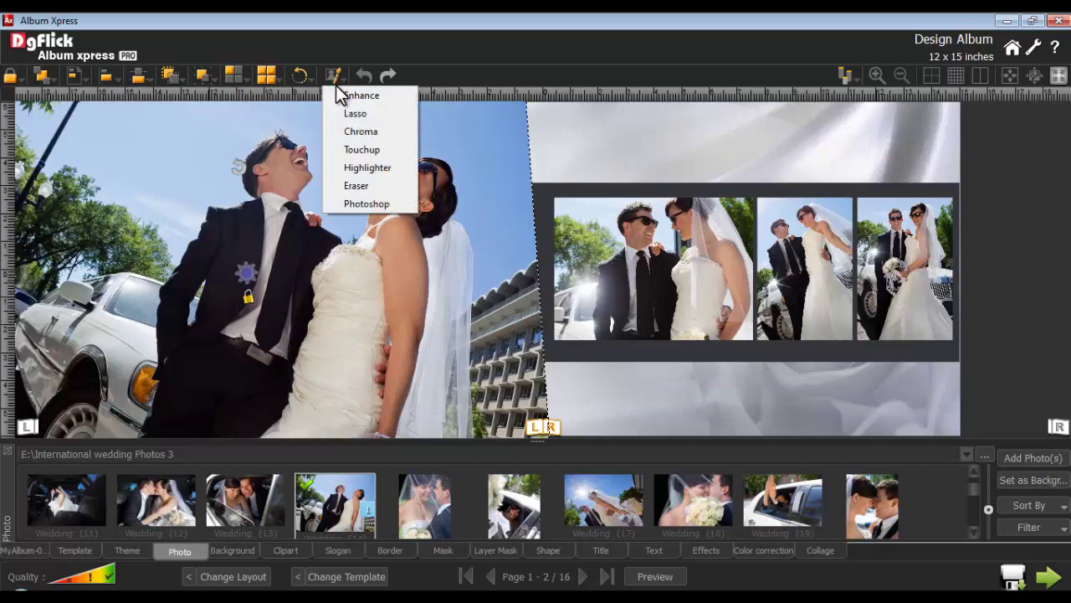
pyautogui.click(354, 110)
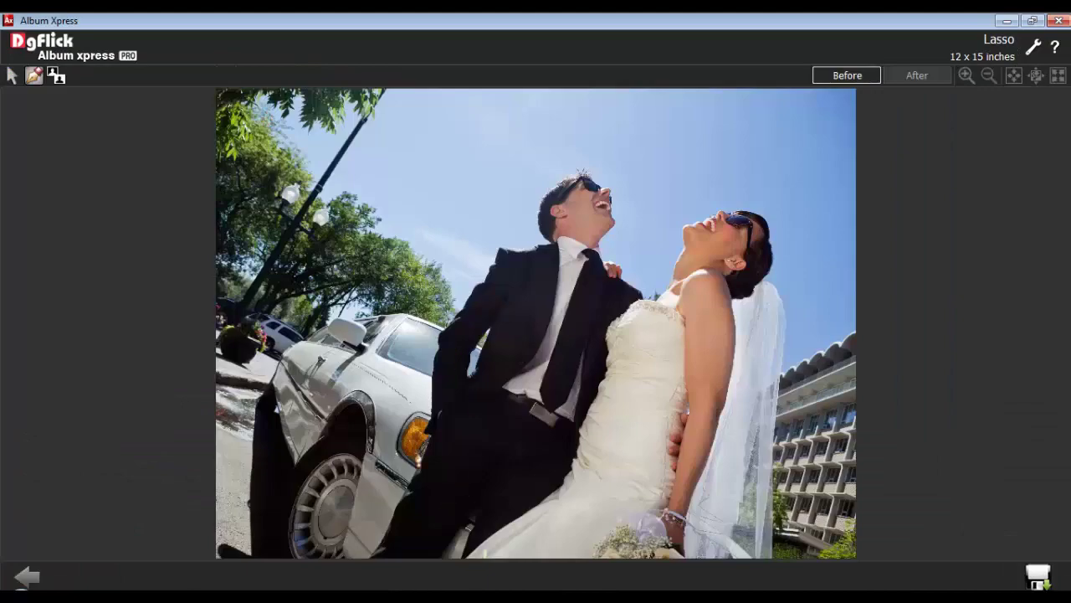
pyautogui.scroll(3, 419, 461)
pyautogui.moveTo(451, 561)
pyautogui.mouseDown()
pyautogui.moveTo(552, 265)
pyautogui.moveTo(757, 266)
pyautogui.moveTo(758, 484)
pyautogui.moveTo(600, 339)
pyautogui.moveTo(682, 308)
pyautogui.moveTo(771, 316)
pyautogui.moveTo(795, 393)
pyautogui.moveTo(735, 372)
pyautogui.moveTo(584, 457)
pyautogui.moveTo(282, 545)
pyautogui.mouseUp()
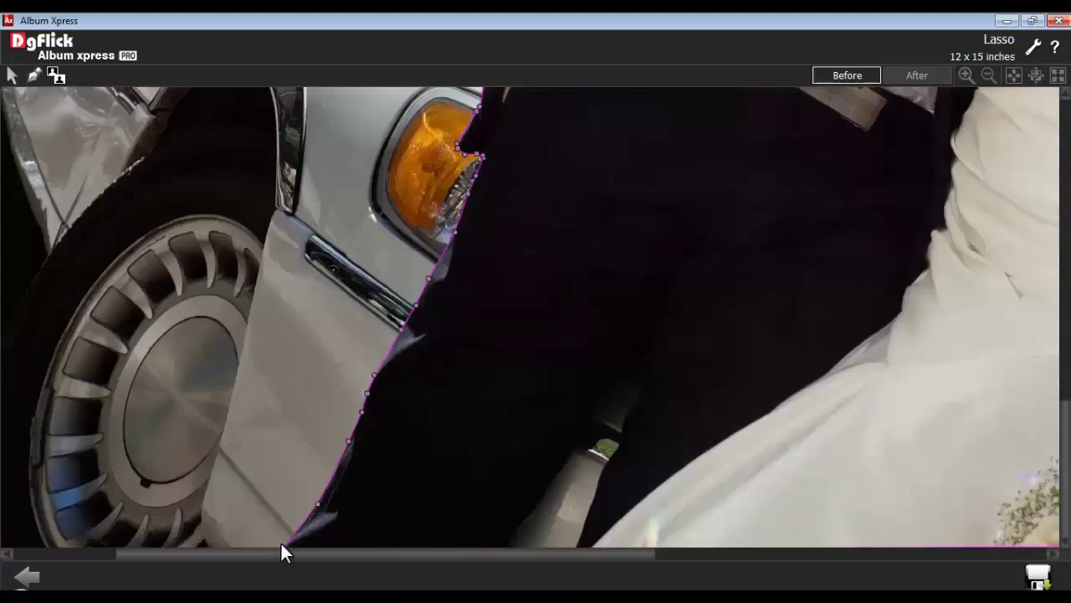
pyautogui.click(1015, 75)
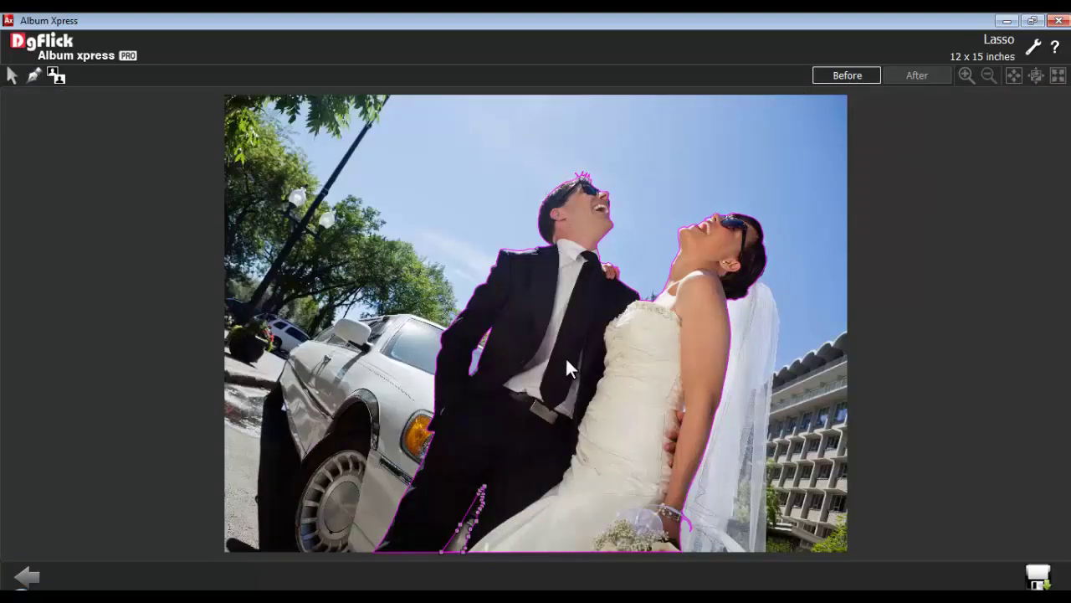
pyautogui.click(478, 348)
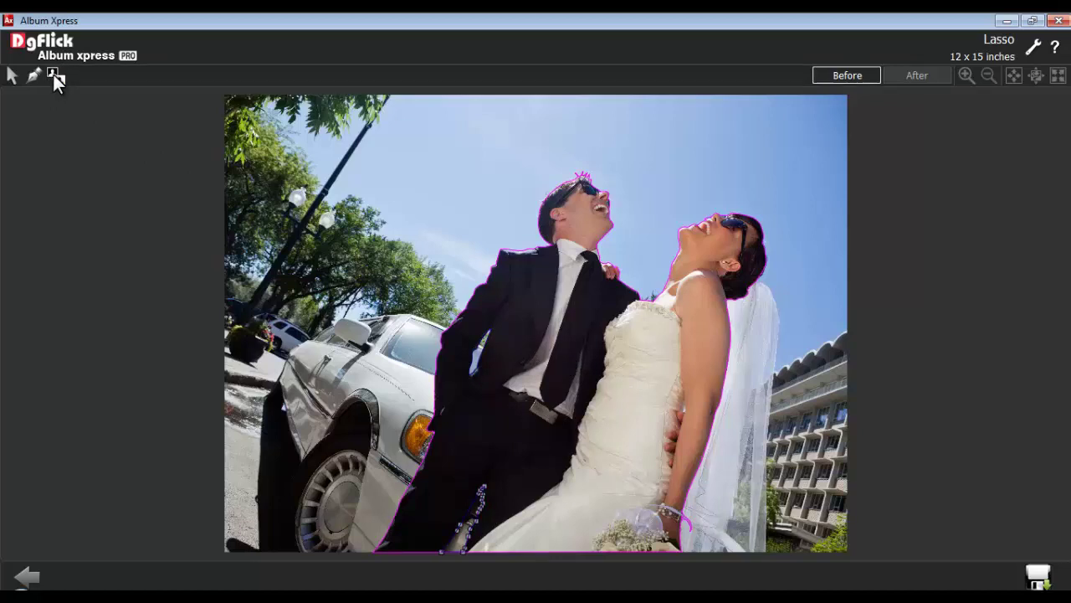
pyautogui.click(914, 74)
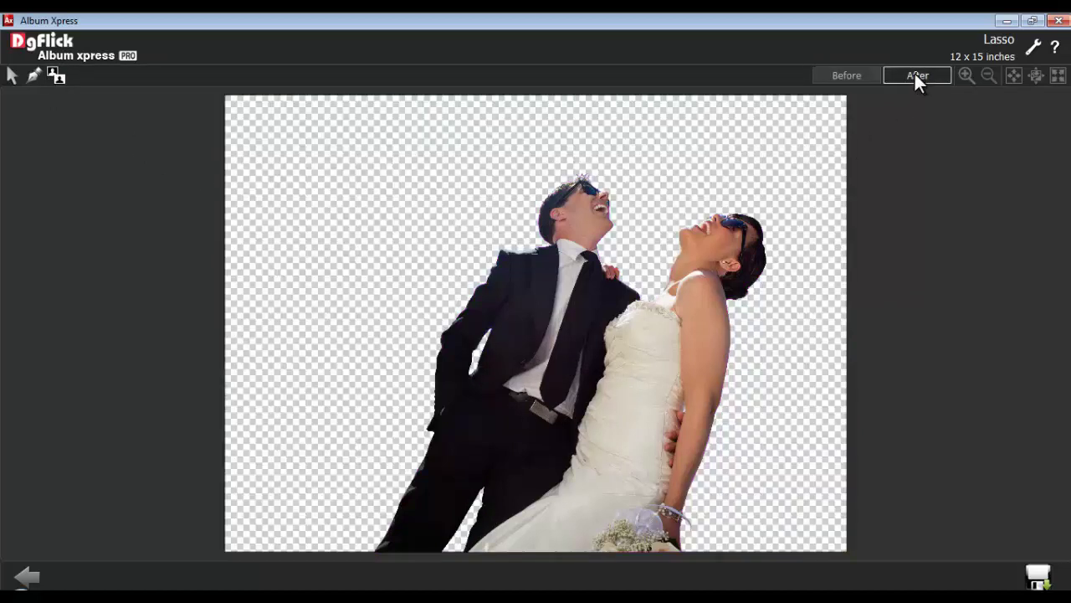
# Save the cut-out as A-11-copy2-copy.
pyautogui.click(1038, 576)
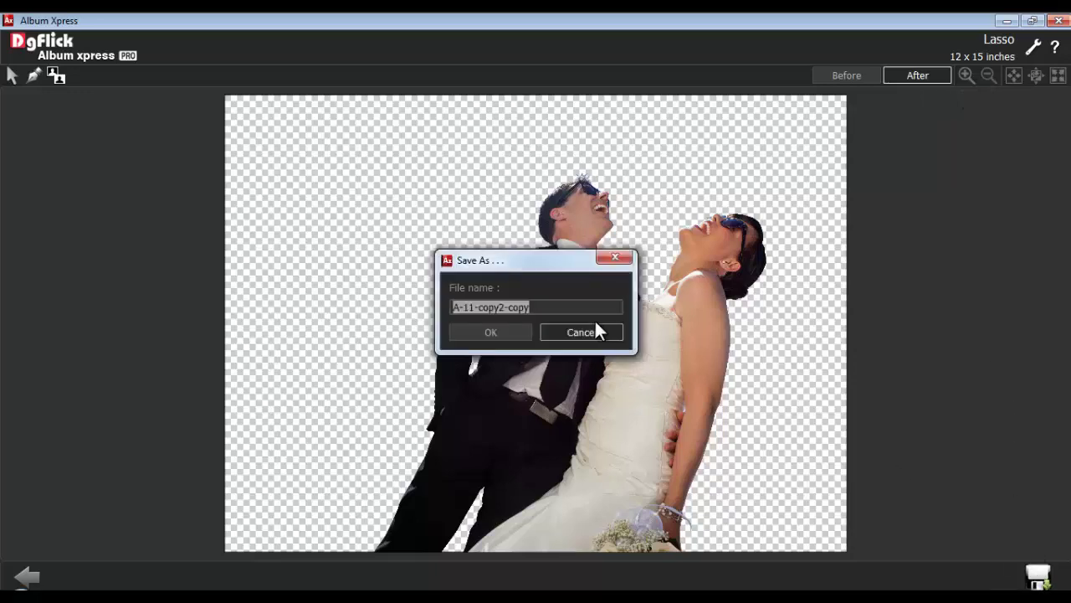
pyautogui.click(536, 306)
pyautogui.moveTo(536, 307); pyautogui.dragTo(445, 306)
pyautogui.click(487, 331)
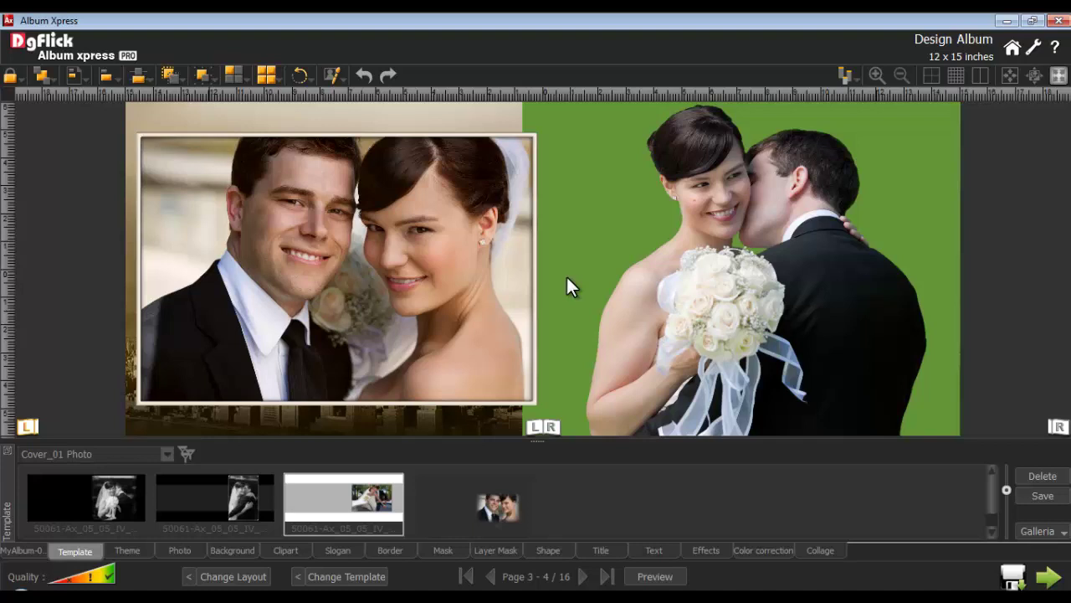
# Open the right-page couple photo in Chroma and key out its green background.
pyautogui.click(567, 279)
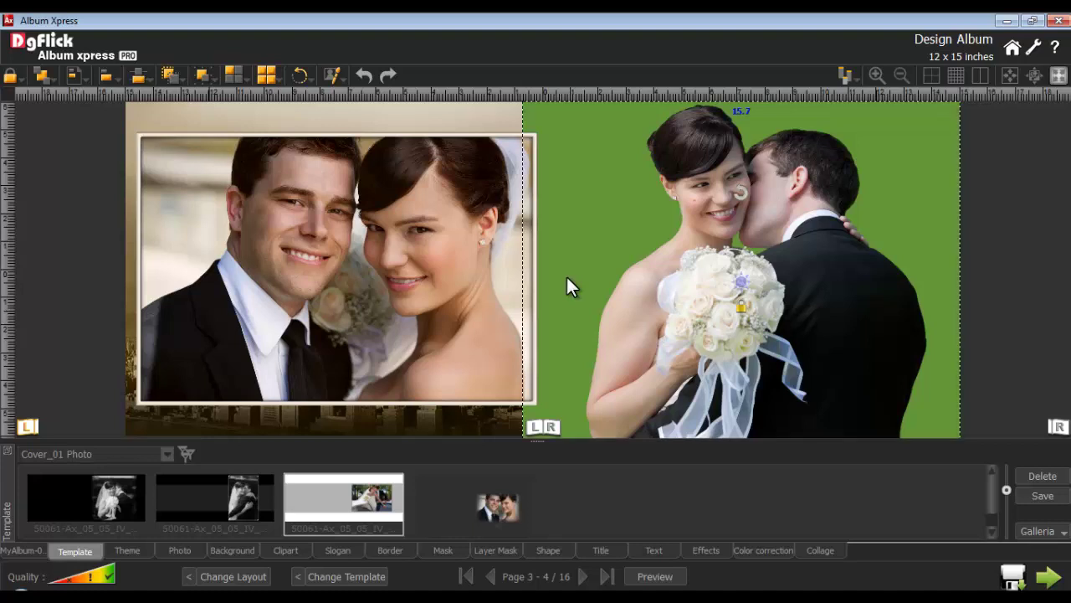
pyautogui.click(333, 77)
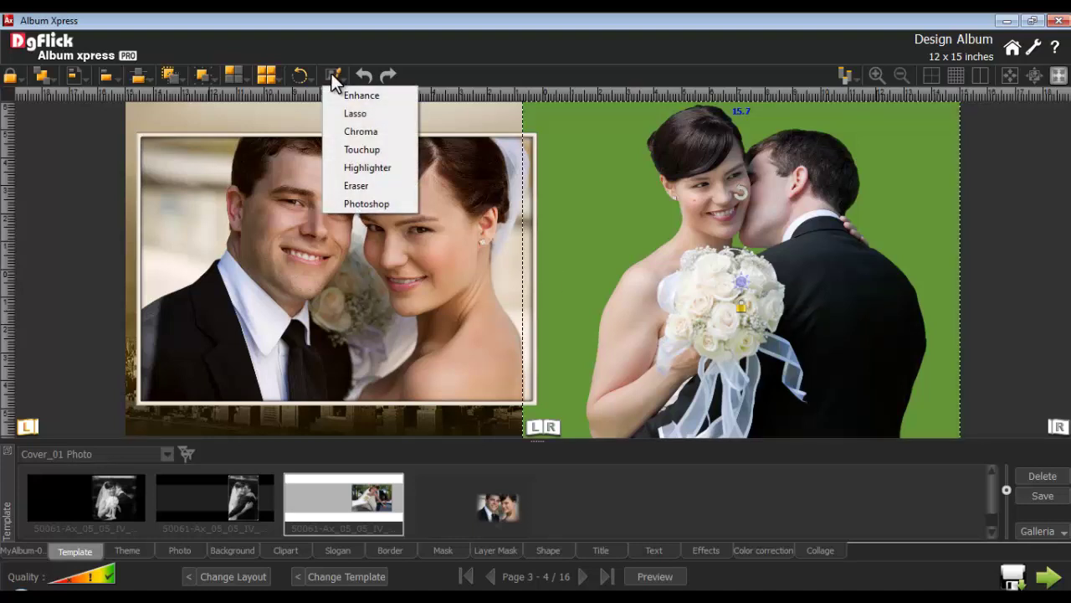
pyautogui.click(350, 131)
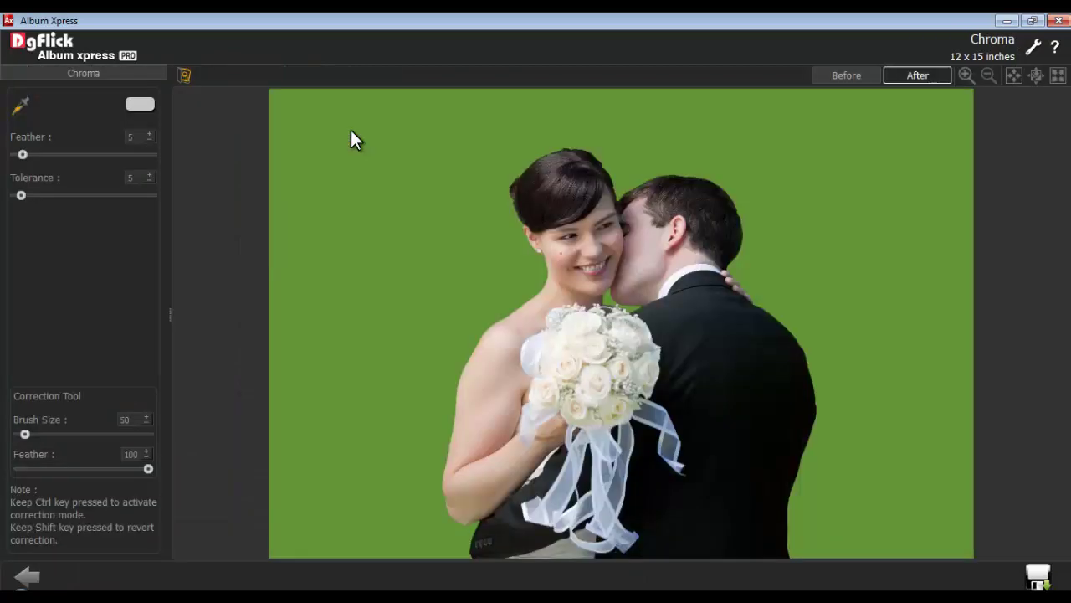
pyautogui.click(20, 107)
pyautogui.click(487, 144)
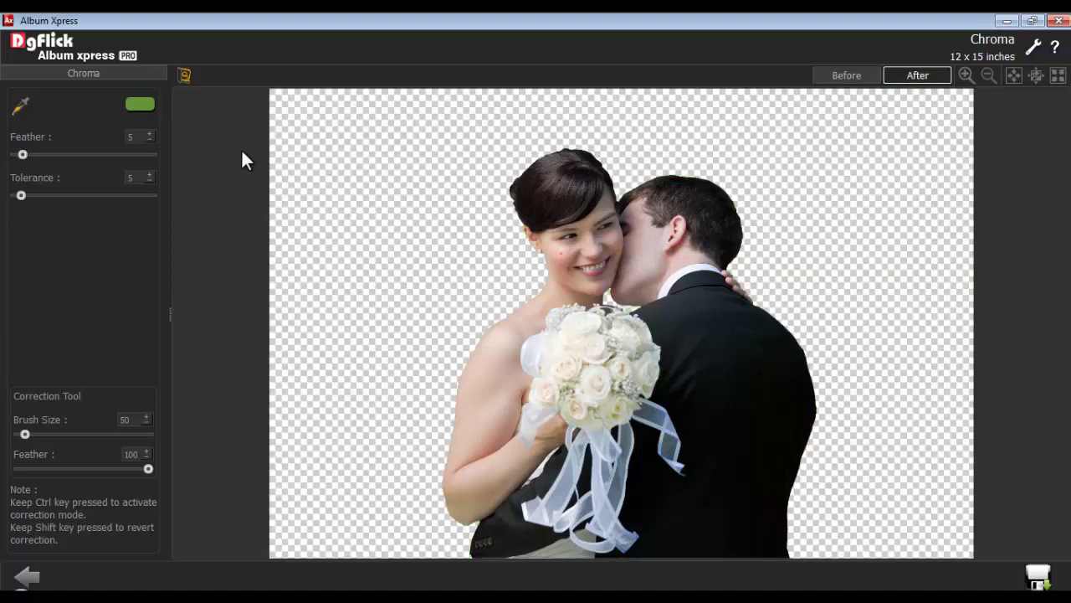
# Check tolerance, brush size and feather, then save the photo as Wedding (63)-copy.
pyautogui.doubleClick(131, 177)
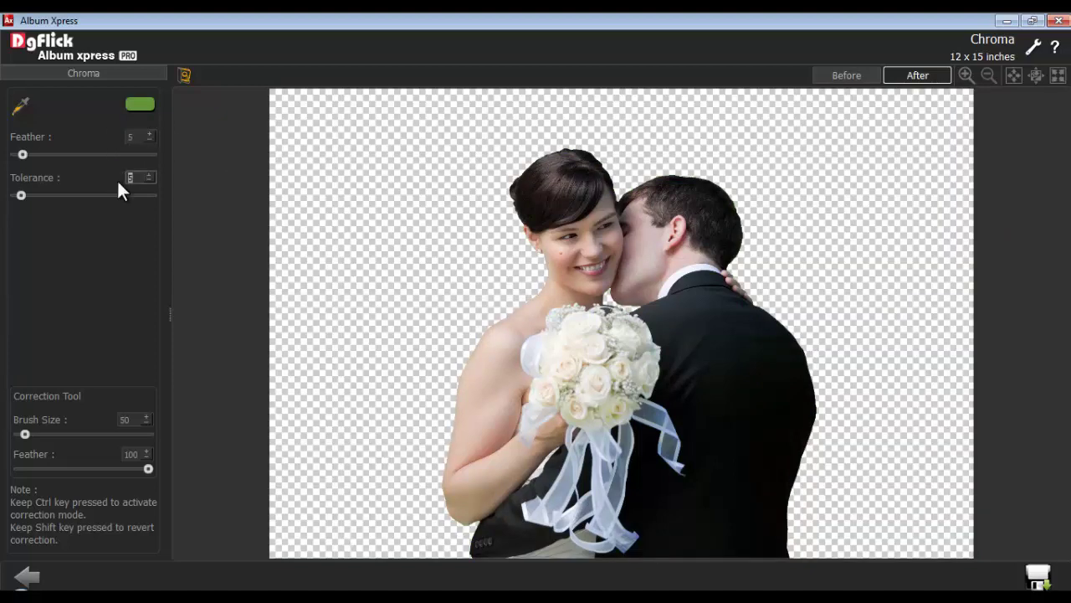
pyautogui.doubleClick(134, 419)
pyautogui.doubleClick(132, 454)
pyautogui.click(1039, 578)
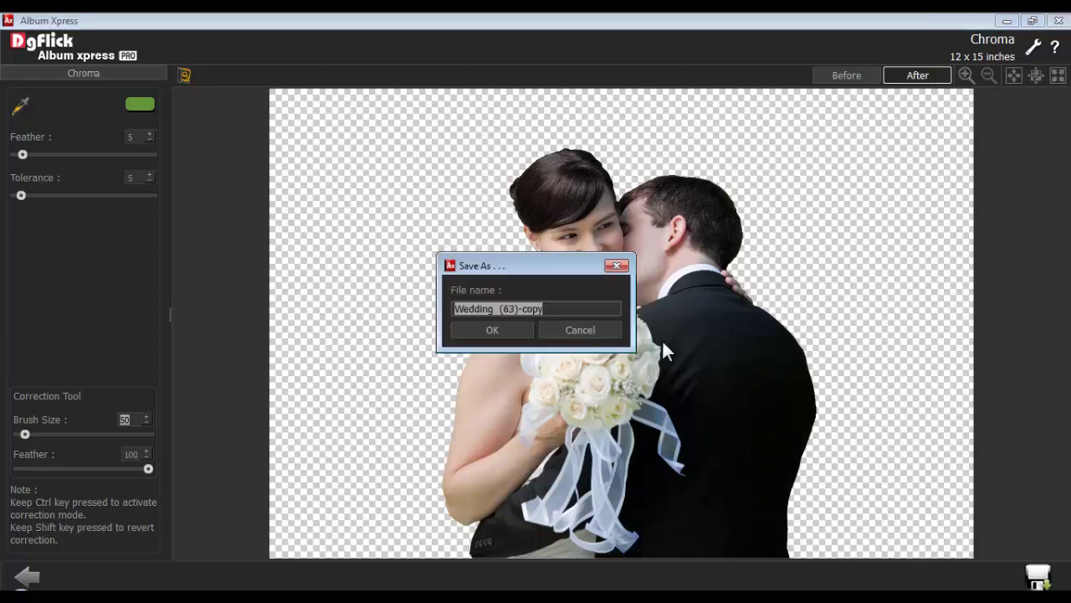
pyautogui.press('Return')
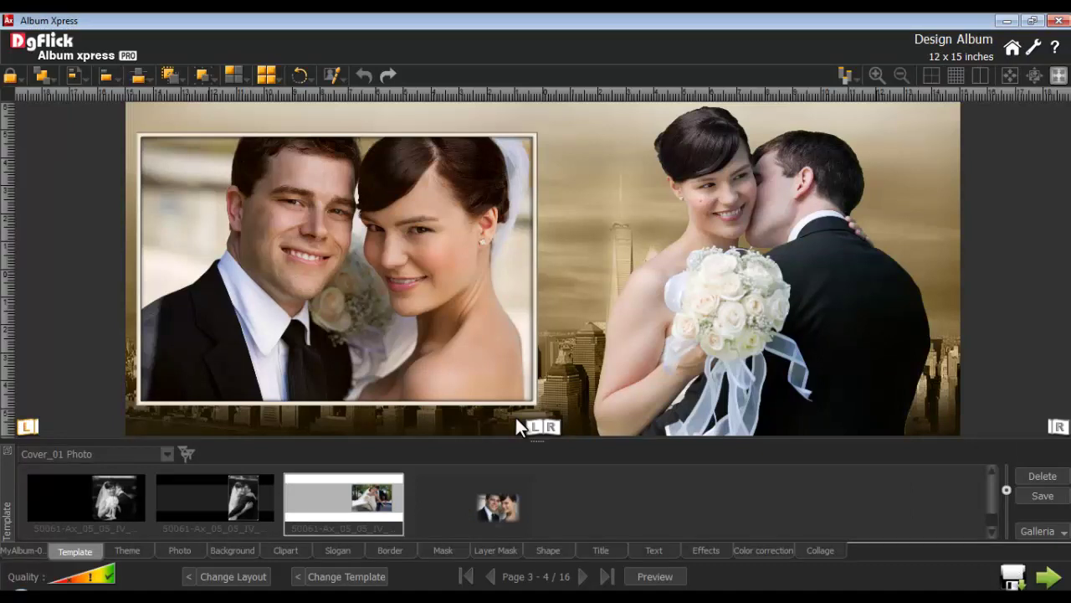
# Open the kissing-couple photo in the Touchup editor and adjust Brush Size, Feather and Opacity.
pyautogui.click(723, 326)
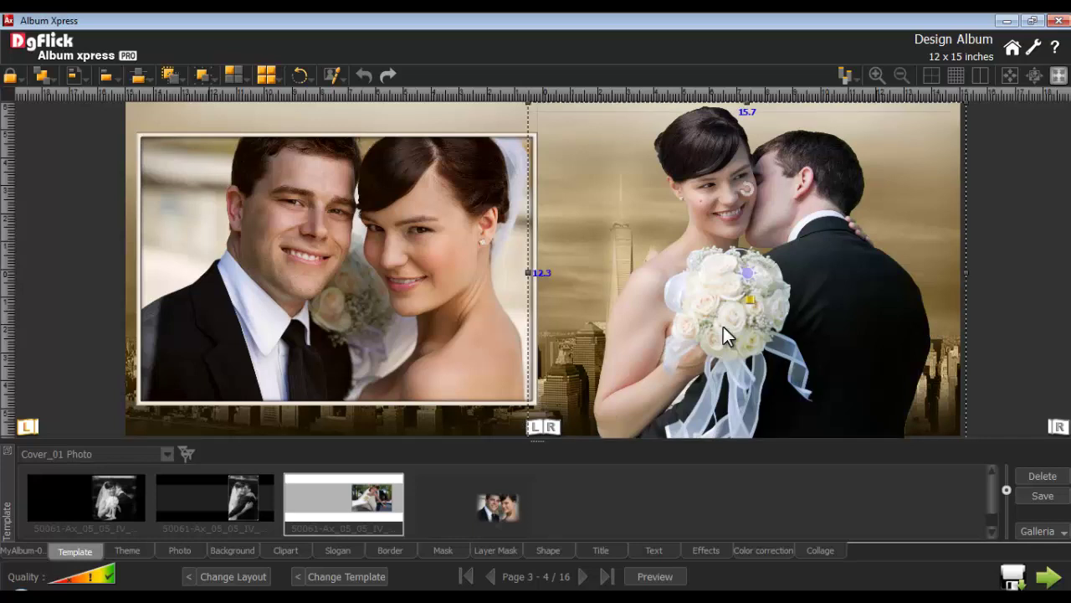
pyautogui.click(333, 75)
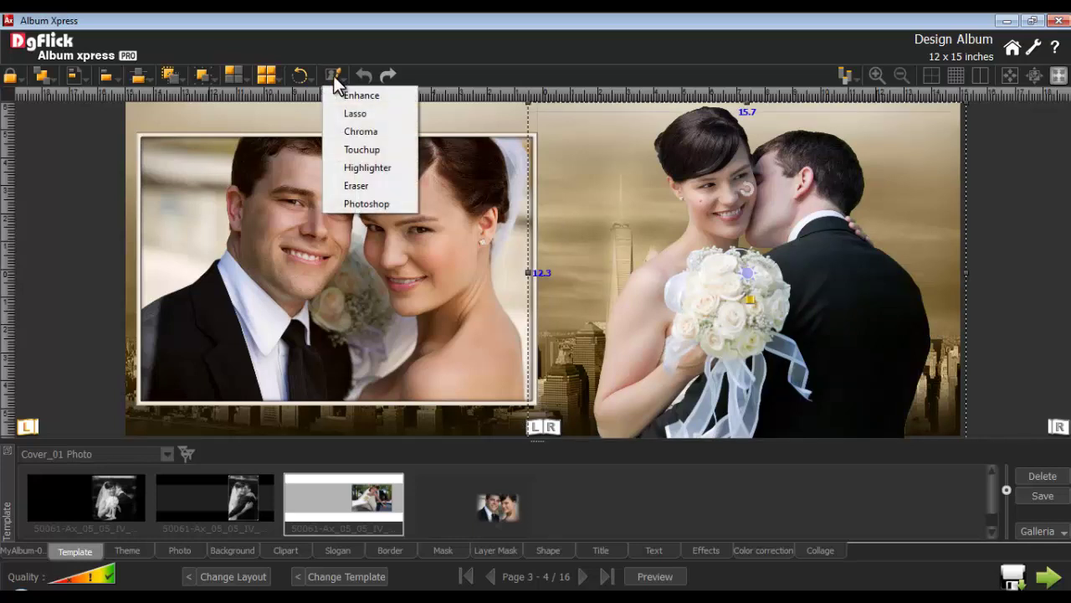
pyautogui.click(362, 152)
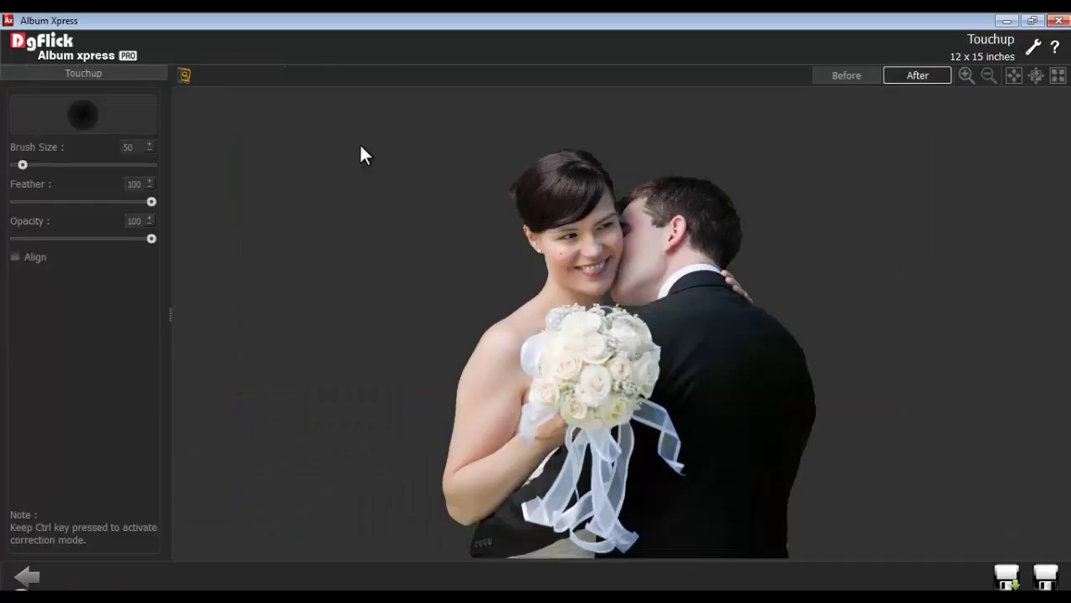
pyautogui.doubleClick(126, 149)
pyautogui.doubleClick(134, 185)
pyautogui.doubleClick(144, 221)
# Set the touch-up clone source on the bride's cheek after the clone-point warning.
pyautogui.click(561, 249)
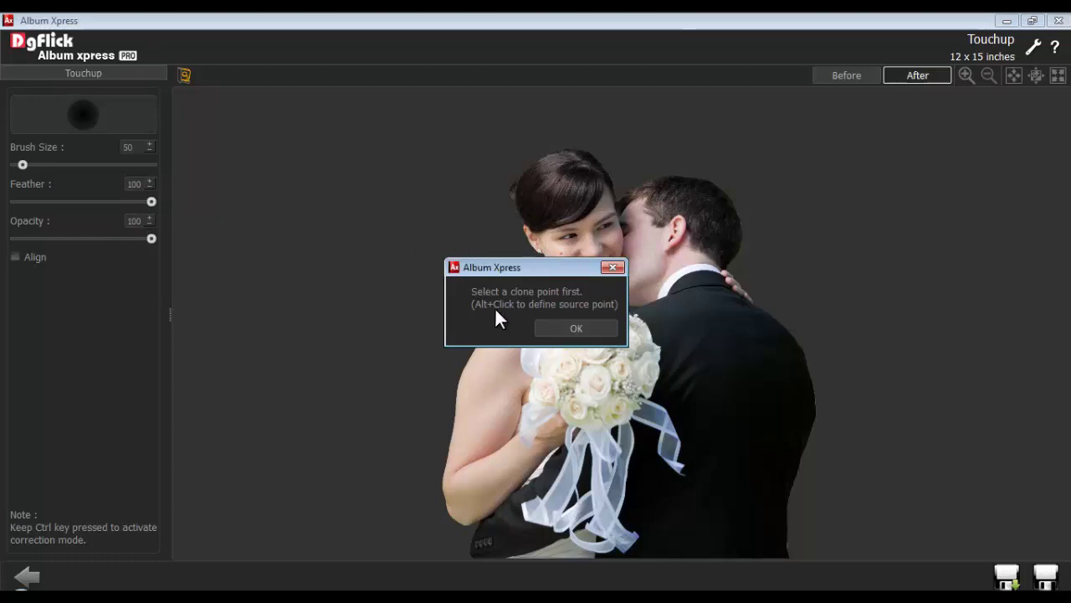
pyautogui.click(574, 325)
pyautogui.scroll(2, 573, 325)
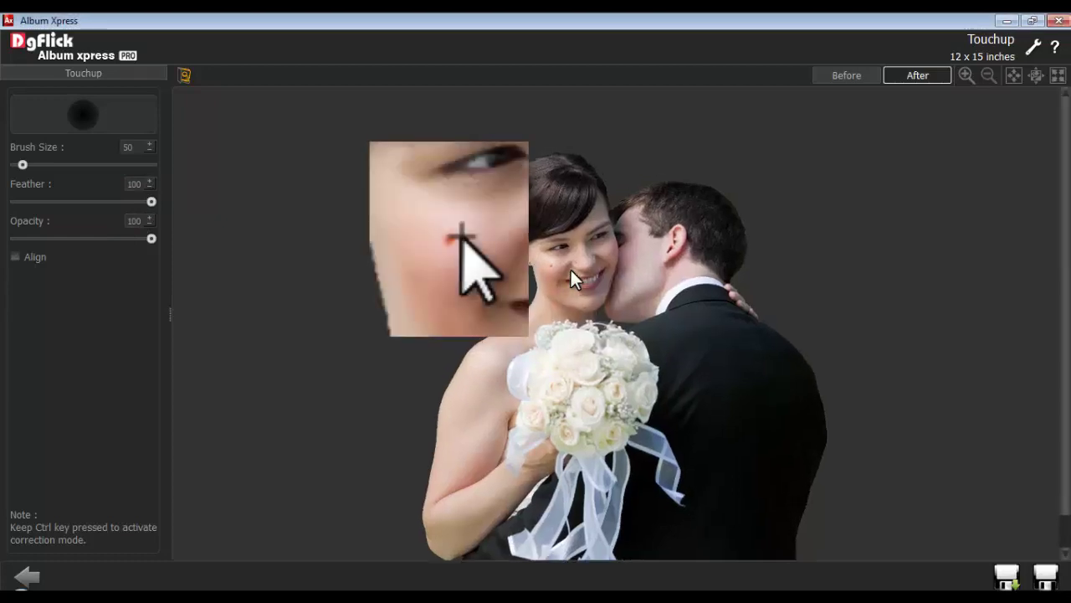
pyautogui.keyDown('alt'); pyautogui.click(595, 251); pyautogui.keyUp('alt')
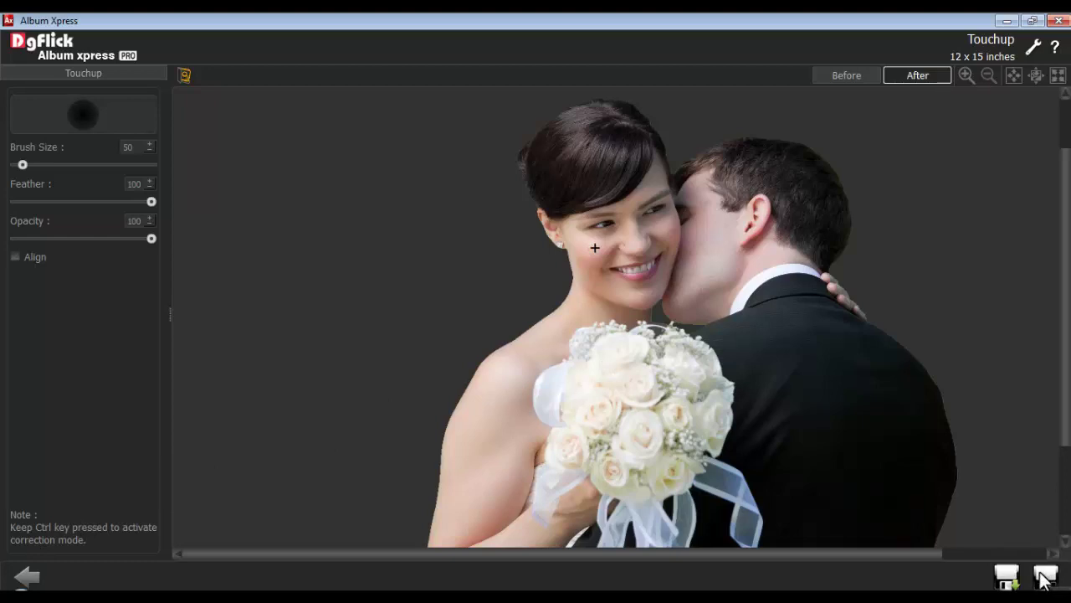
# Save the touched-up photo as Wedding--63-copy-copy1 and return to the album spread.
pyautogui.click(1007, 577)
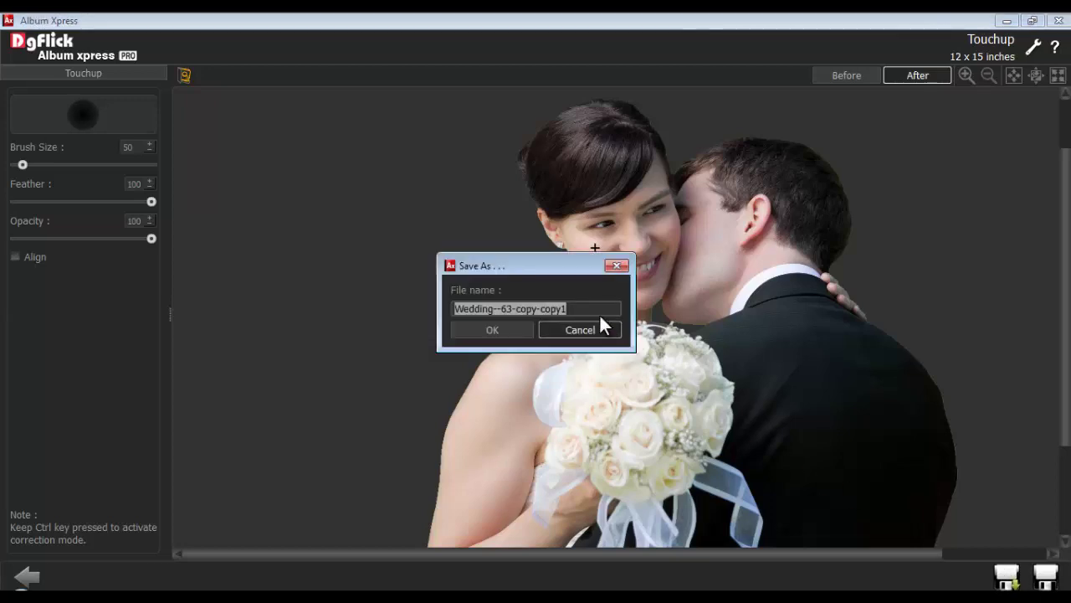
pyautogui.moveTo(557, 308); pyautogui.dragTo(436, 319)
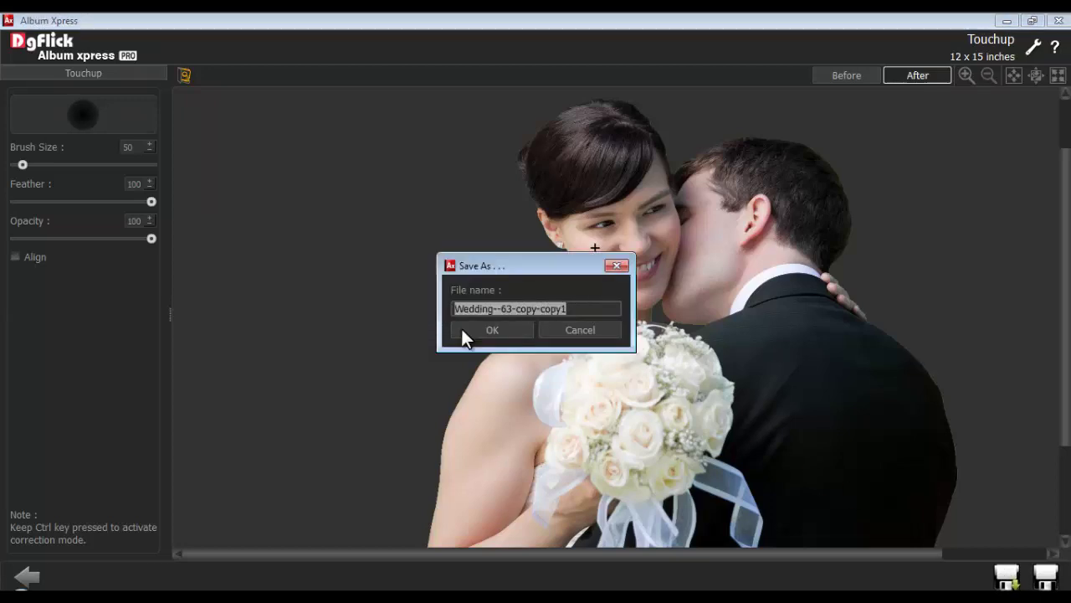
pyautogui.click(487, 329)
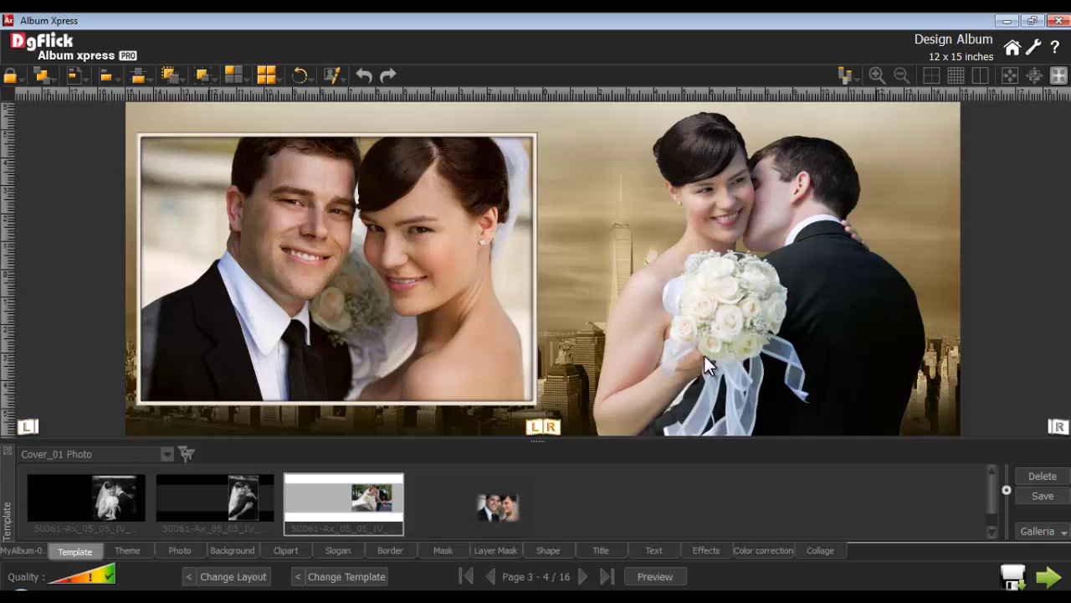
# Open the kissing-couple photo in the Eraser editor with Brush Size 300.
pyautogui.click(762, 329)
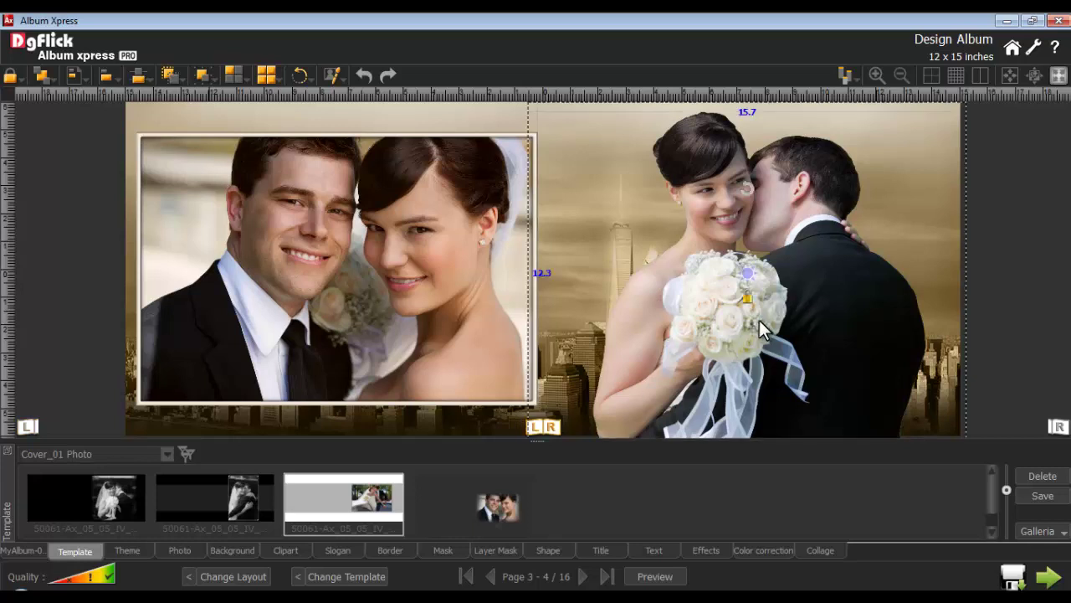
pyautogui.click(332, 76)
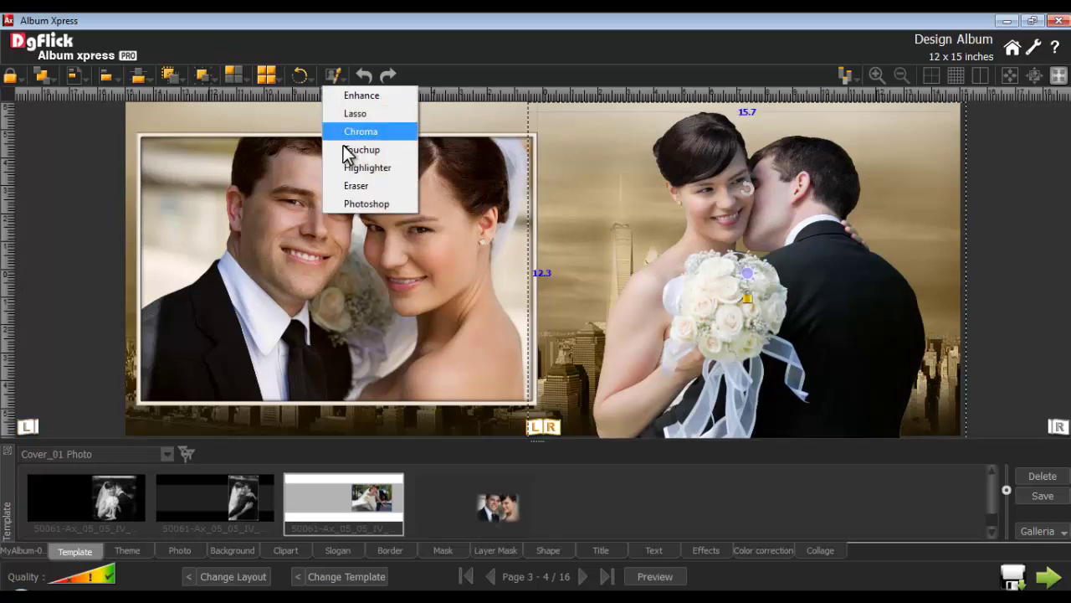
pyautogui.click(358, 188)
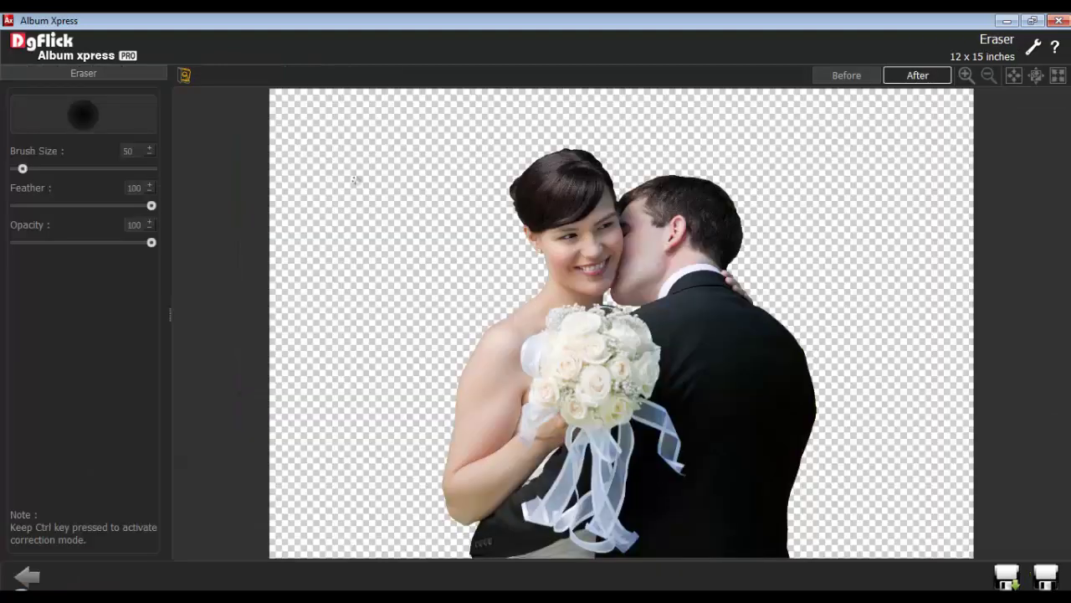
pyautogui.doubleClick(122, 151)
pyautogui.write('300')
pyautogui.moveTo(140, 187)
pyautogui.mouseDown()
pyautogui.moveTo(120, 192)
pyautogui.moveTo(121, 226)
pyautogui.mouseUp()
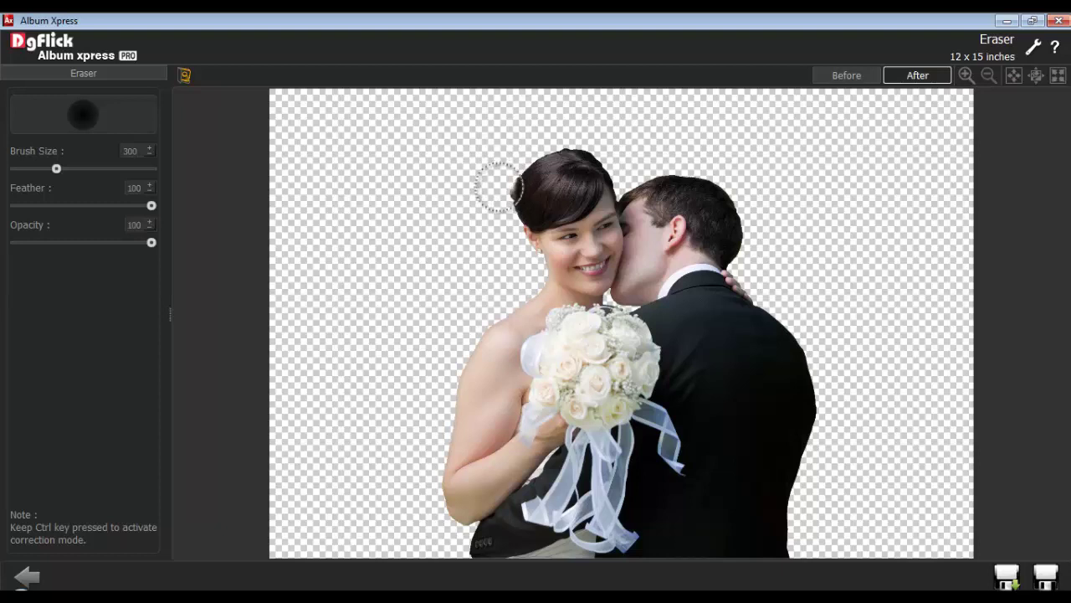
# Erase a patch of the bride's hair, paint it back, and save the photo.
pyautogui.moveTo(495, 183)
pyautogui.mouseDown()
pyautogui.moveTo(531, 157)
pyautogui.moveTo(565, 155)
pyautogui.mouseUp()
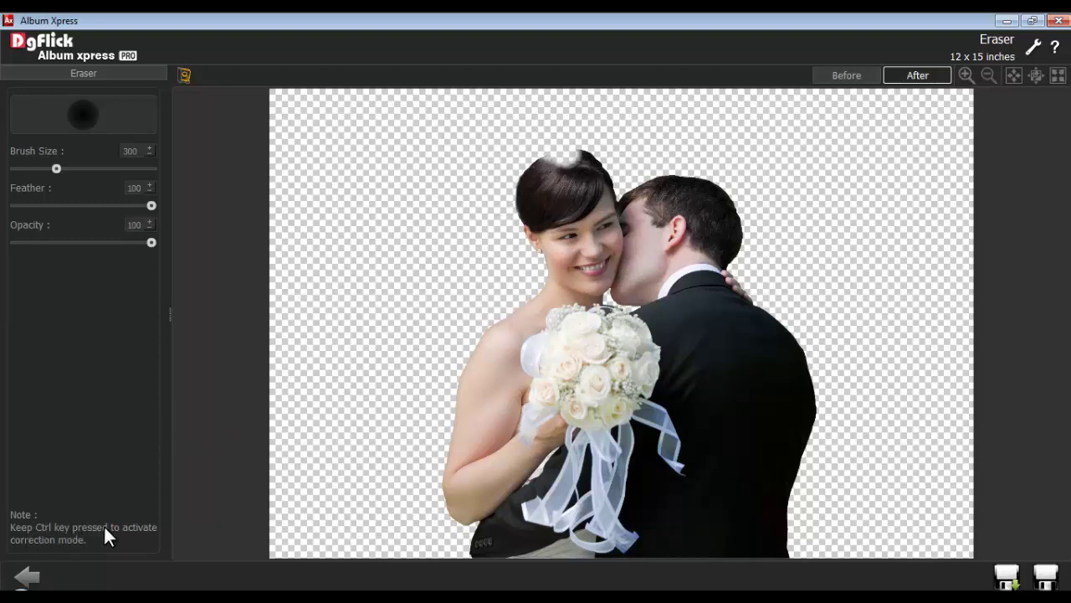
pyautogui.moveTo(581, 136)
pyautogui.mouseDown()
pyautogui.moveTo(550, 155)
pyautogui.moveTo(583, 167)
pyautogui.mouseUp()
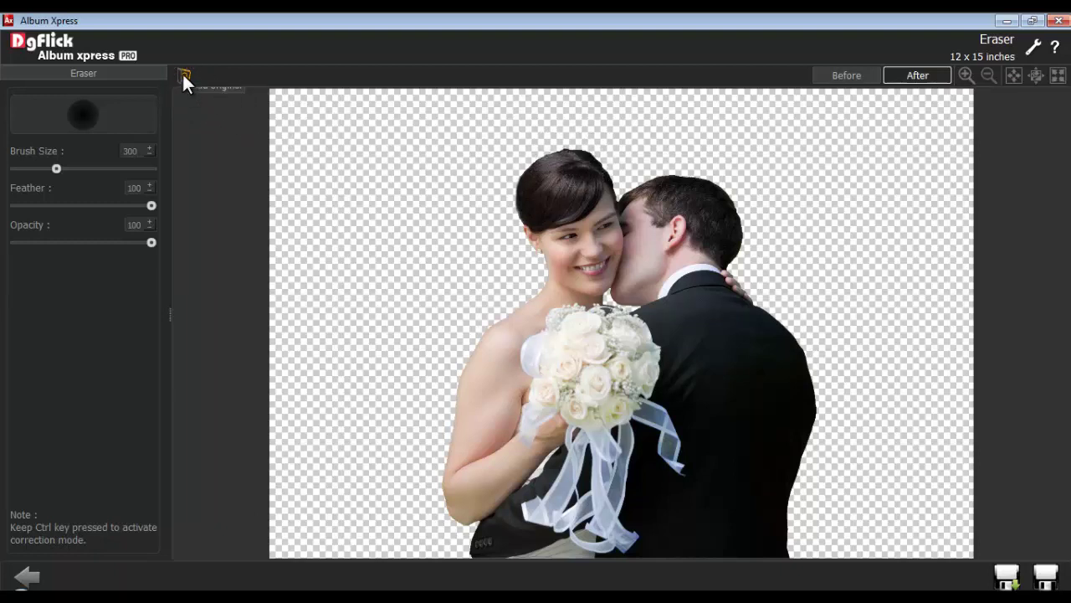
pyautogui.click(1003, 577)
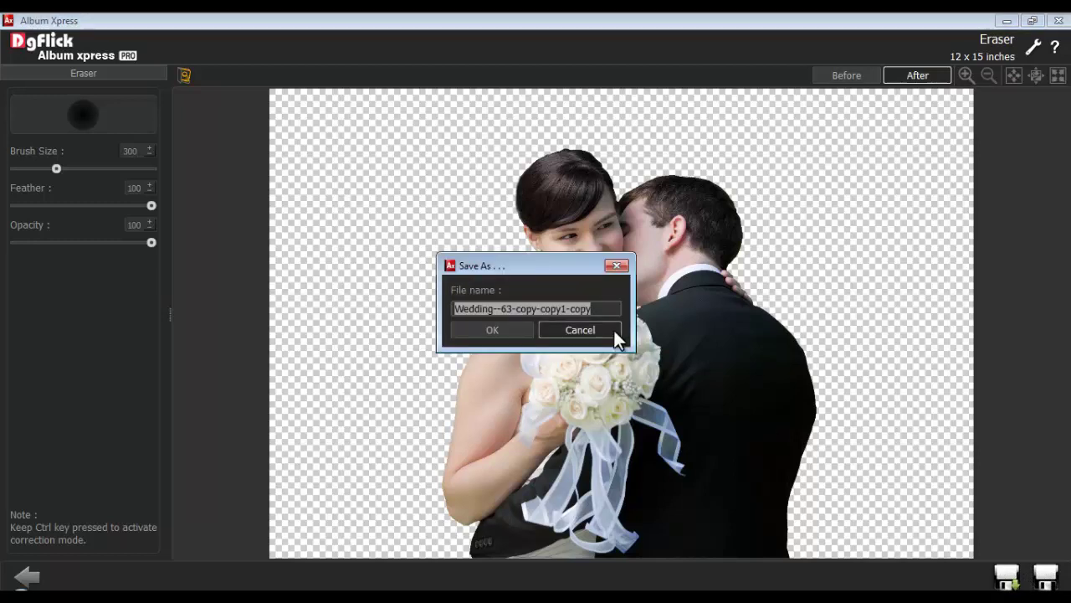
pyautogui.click(491, 330)
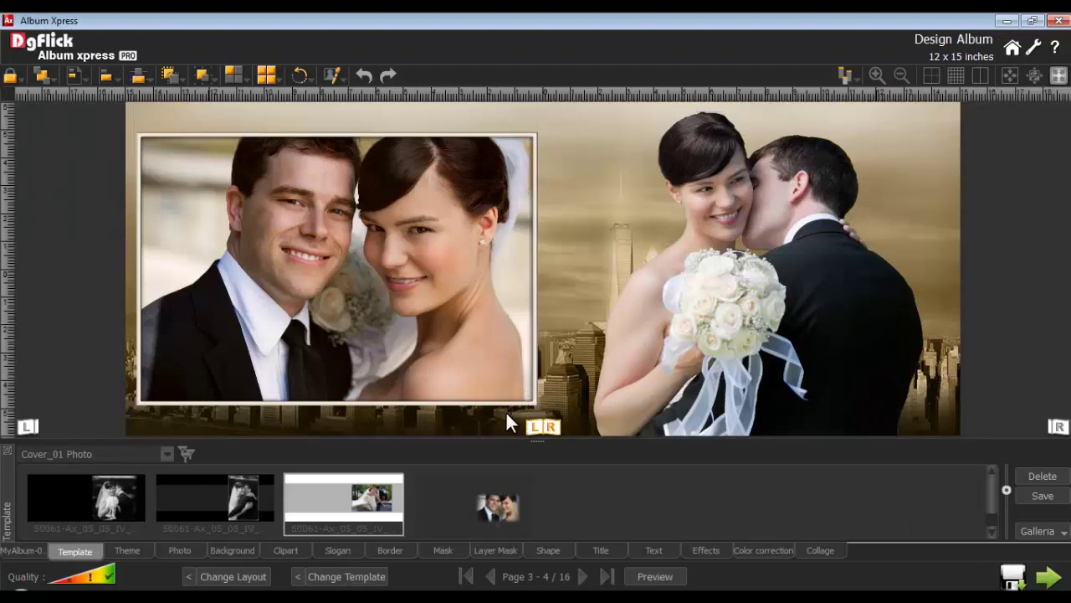
# On pages 5–6, open the left bride portrait in the Highlighter editor with Brush Size 250.
pyautogui.click(583, 575)
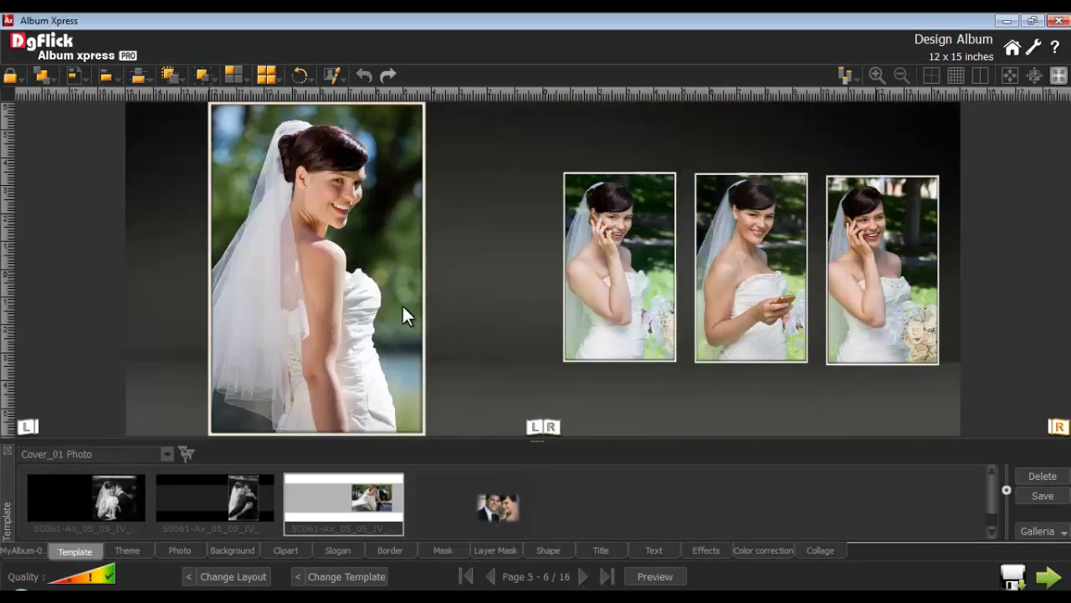
pyautogui.click(365, 282)
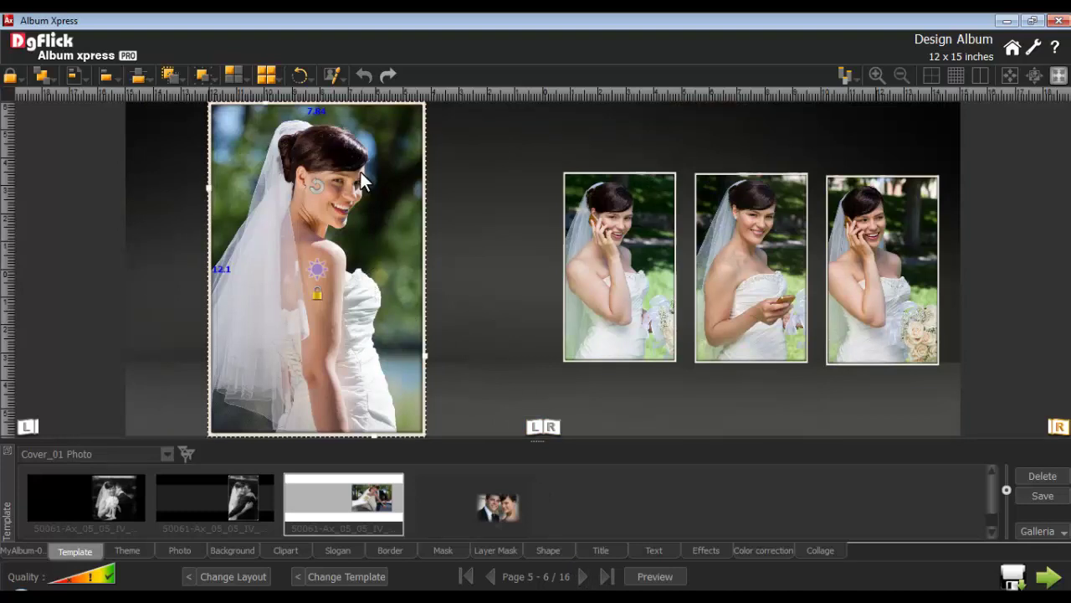
pyautogui.click(334, 76)
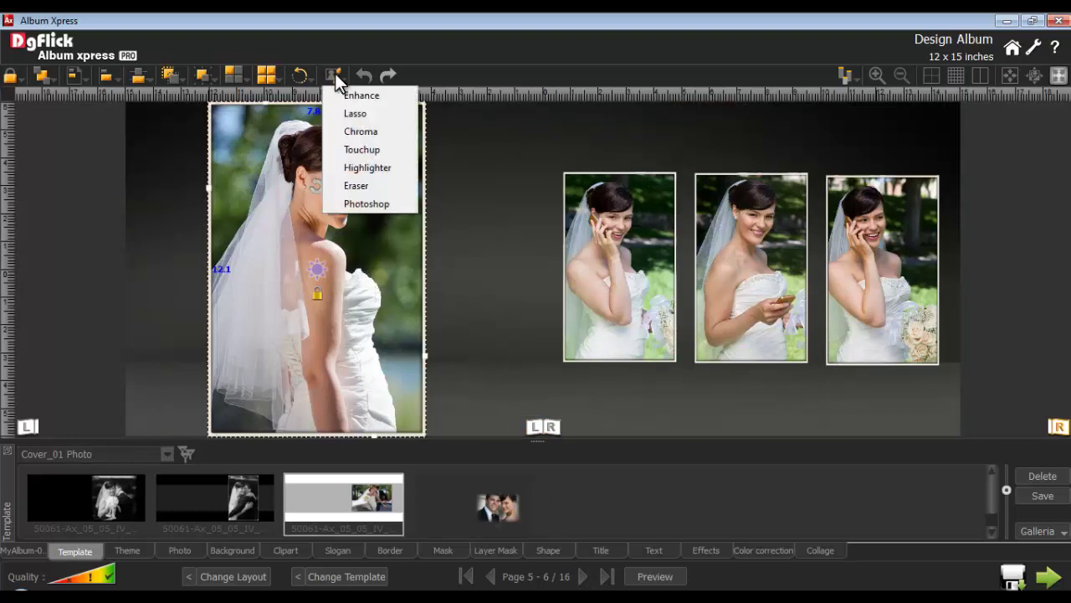
pyautogui.click(367, 167)
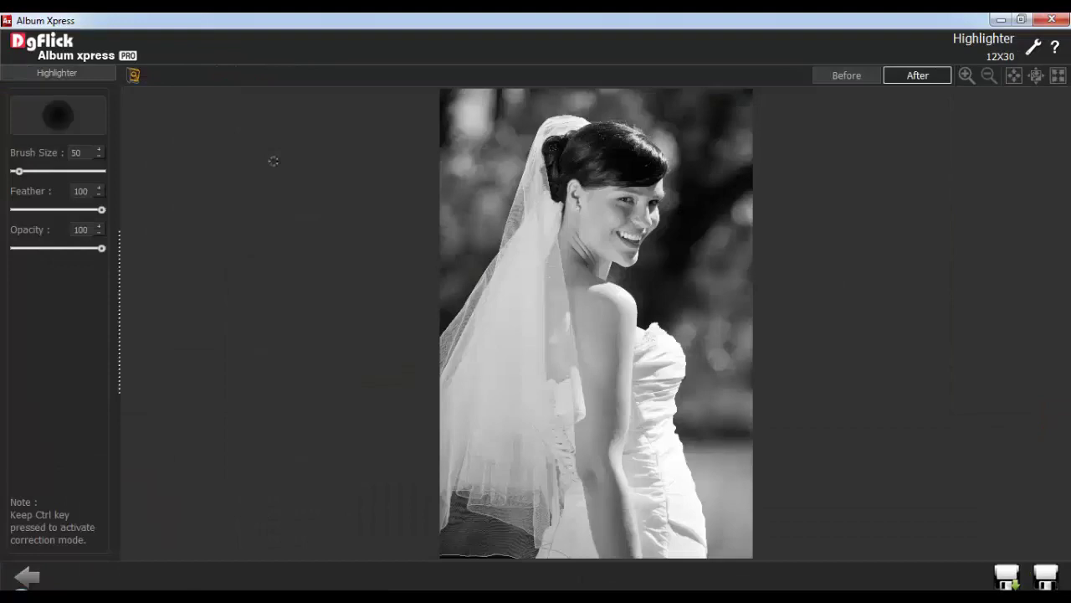
pyautogui.doubleClick(66, 153)
pyautogui.write('250')
pyautogui.doubleClick(90, 192)
pyautogui.doubleClick(88, 230)
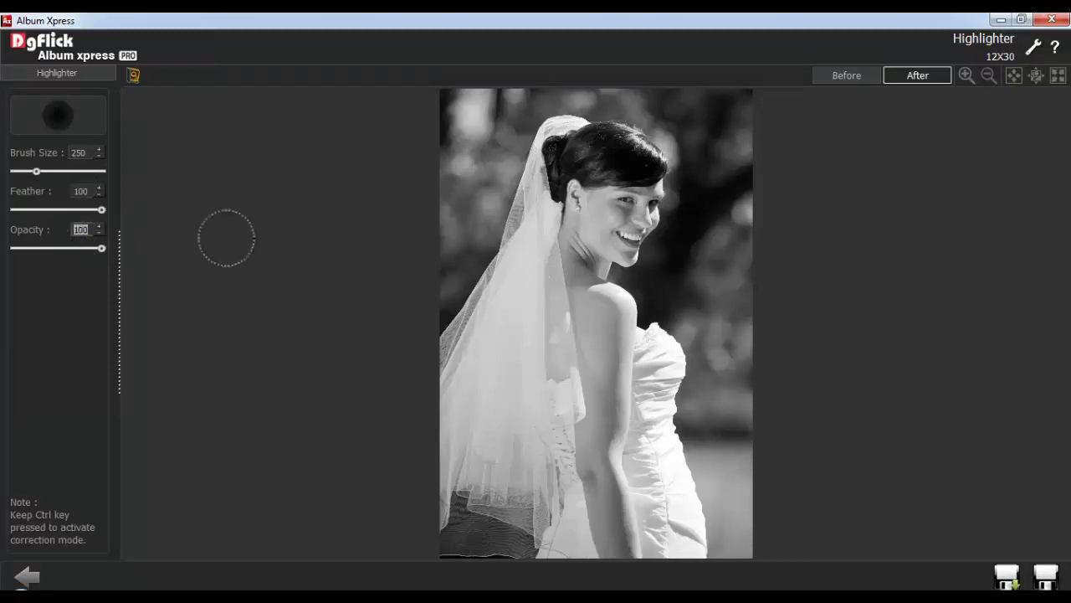
# Restore colour on the bride, return the foliage to grey, and save as Wedding 138-copy.
pyautogui.moveTo(614, 165)
pyautogui.mouseDown()
pyautogui.moveTo(548, 159)
pyautogui.moveTo(640, 155)
pyautogui.moveTo(646, 189)
pyautogui.moveTo(623, 251)
pyautogui.moveTo(541, 189)
pyautogui.moveTo(519, 285)
pyautogui.moveTo(494, 199)
pyautogui.moveTo(497, 264)
pyautogui.mouseUp()
pyautogui.moveTo(438, 215)
pyautogui.mouseDown()
pyautogui.moveTo(490, 184)
pyautogui.moveTo(446, 259)
pyautogui.moveTo(466, 257)
pyautogui.moveTo(497, 186)
pyautogui.moveTo(458, 282)
pyautogui.moveTo(531, 227)
pyautogui.moveTo(663, 368)
pyautogui.moveTo(650, 503)
pyautogui.moveTo(511, 444)
pyautogui.moveTo(498, 475)
pyautogui.moveTo(588, 143)
pyautogui.moveTo(603, 361)
pyautogui.mouseUp()
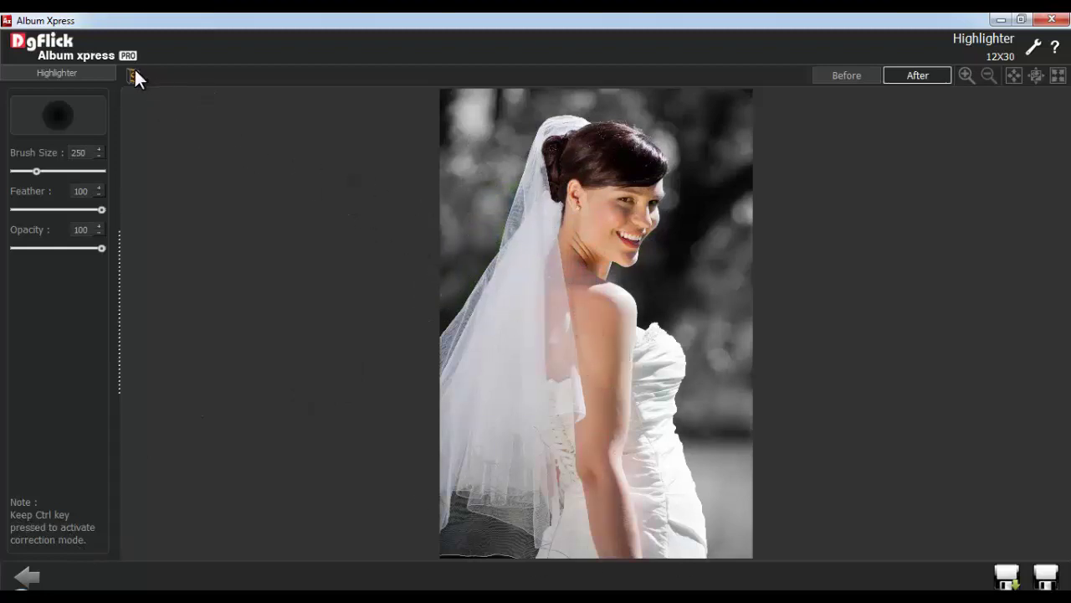
pyautogui.click(1009, 577)
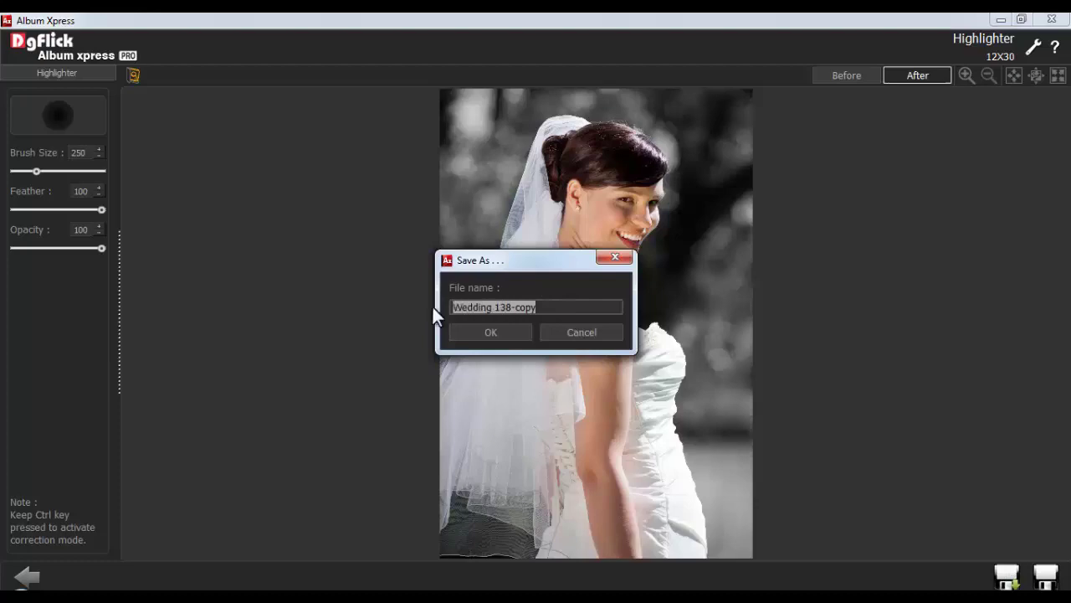
pyautogui.click(491, 329)
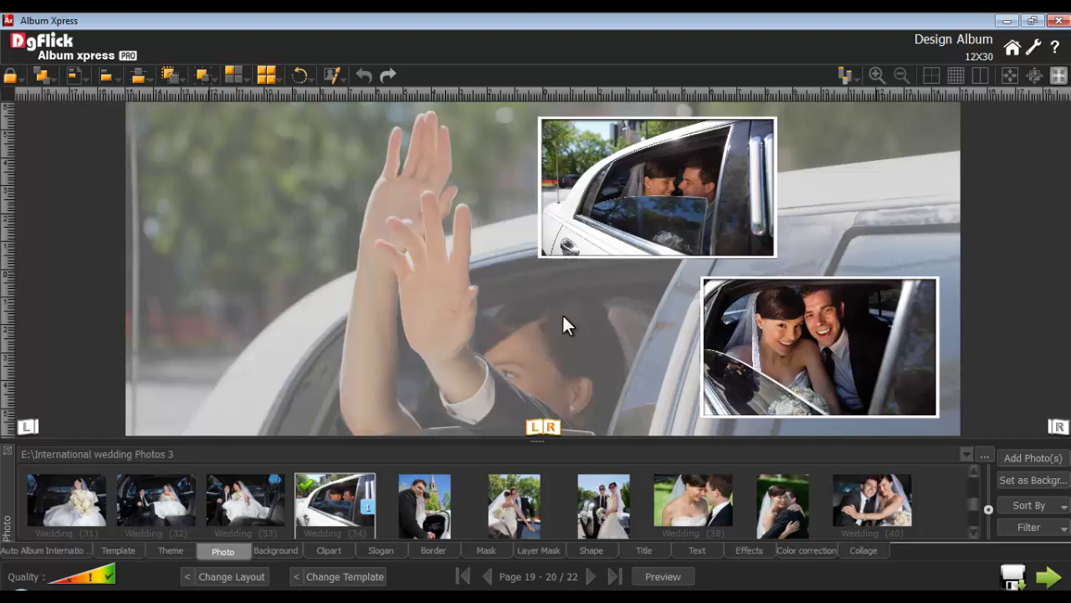
# Send the bottom-right limousine photo on pages 19–20 to Photoshop for editing.
pyautogui.click(826, 339)
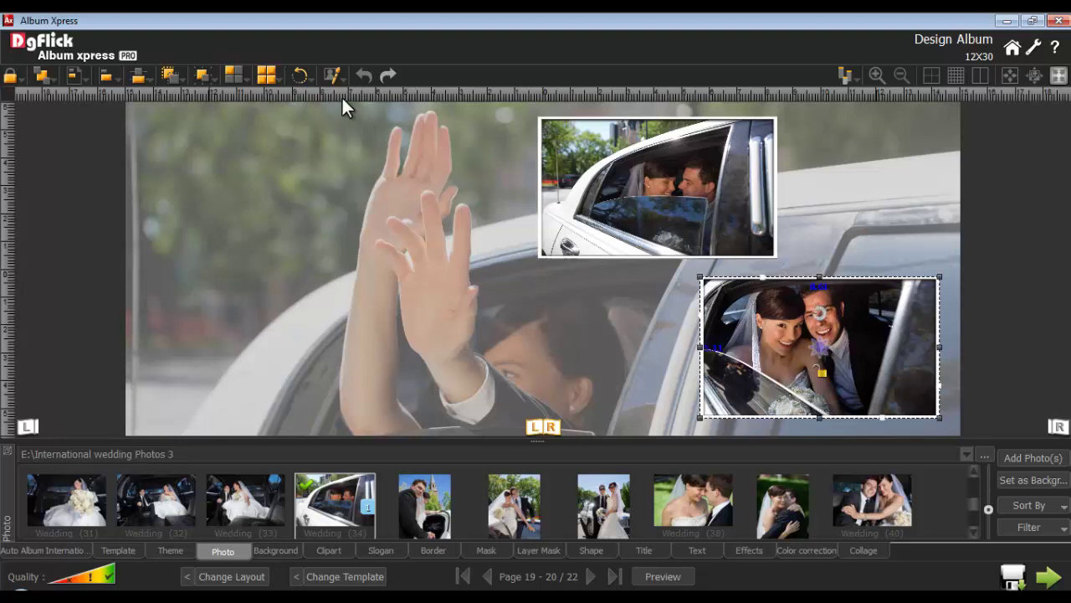
pyautogui.click(334, 75)
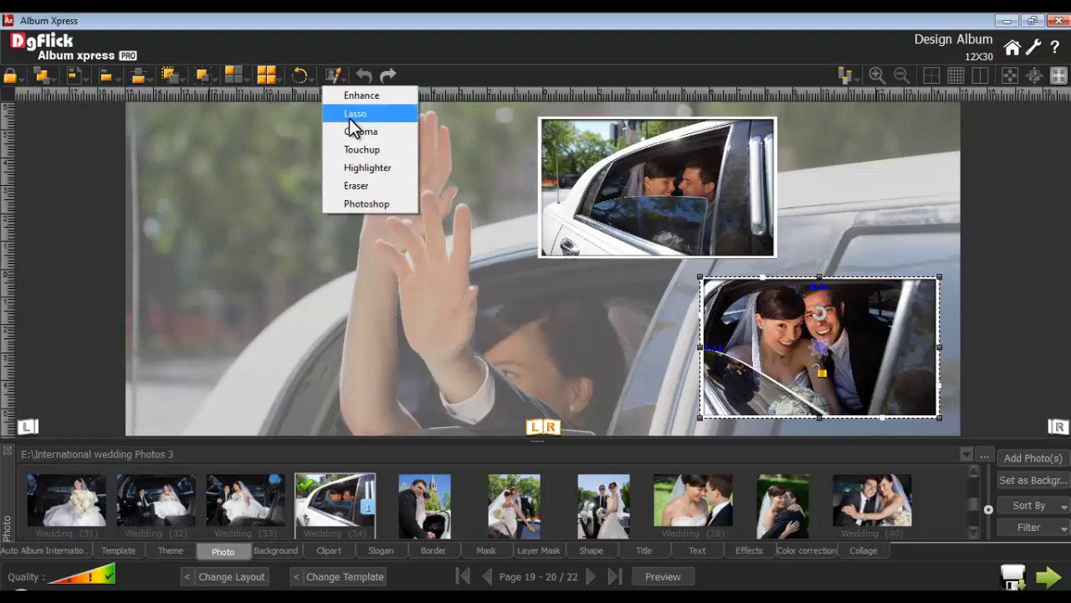
pyautogui.click(369, 209)
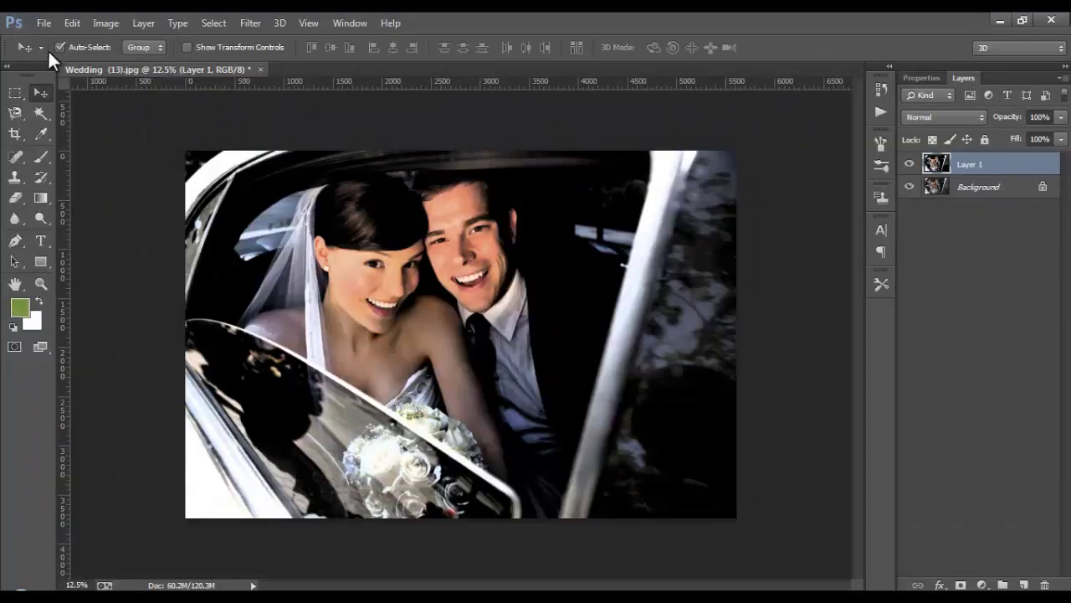
# Start saving the edited limousine photo under a new name with File > Save As.
pyautogui.click(43, 24)
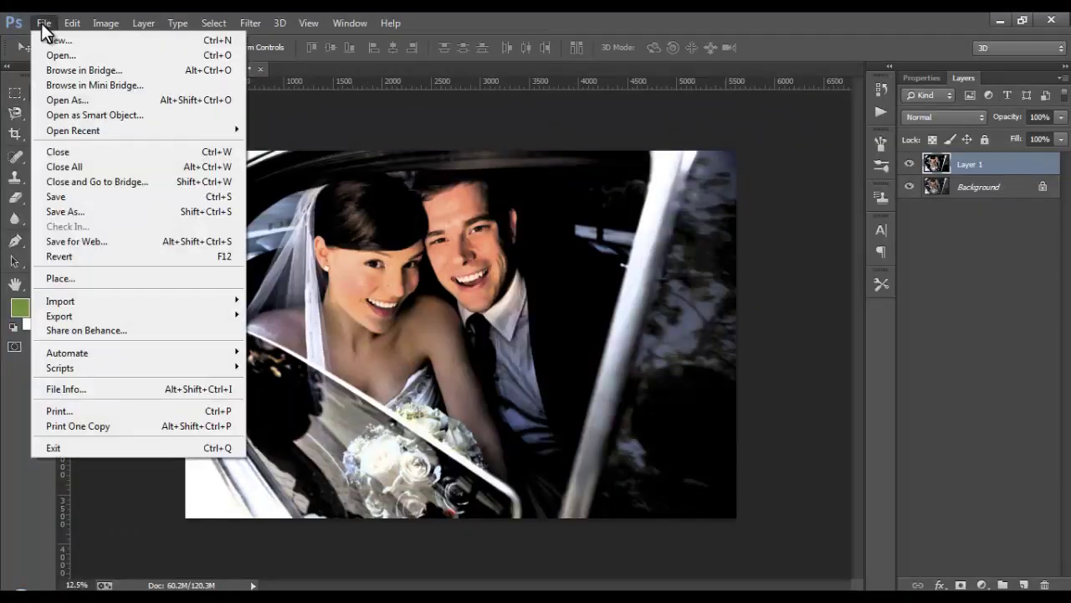
pyautogui.click(64, 196)
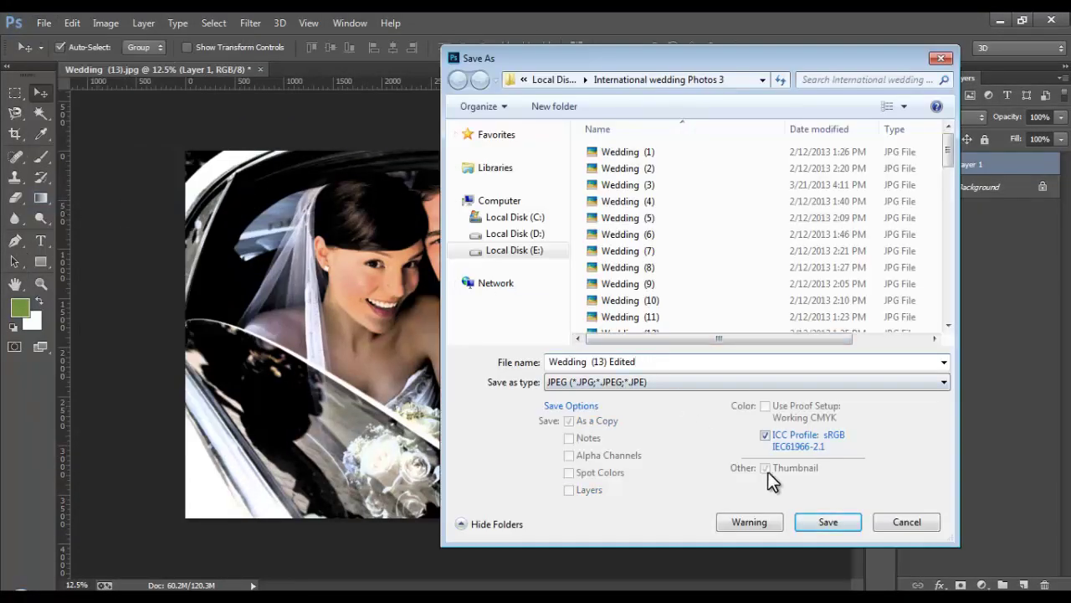